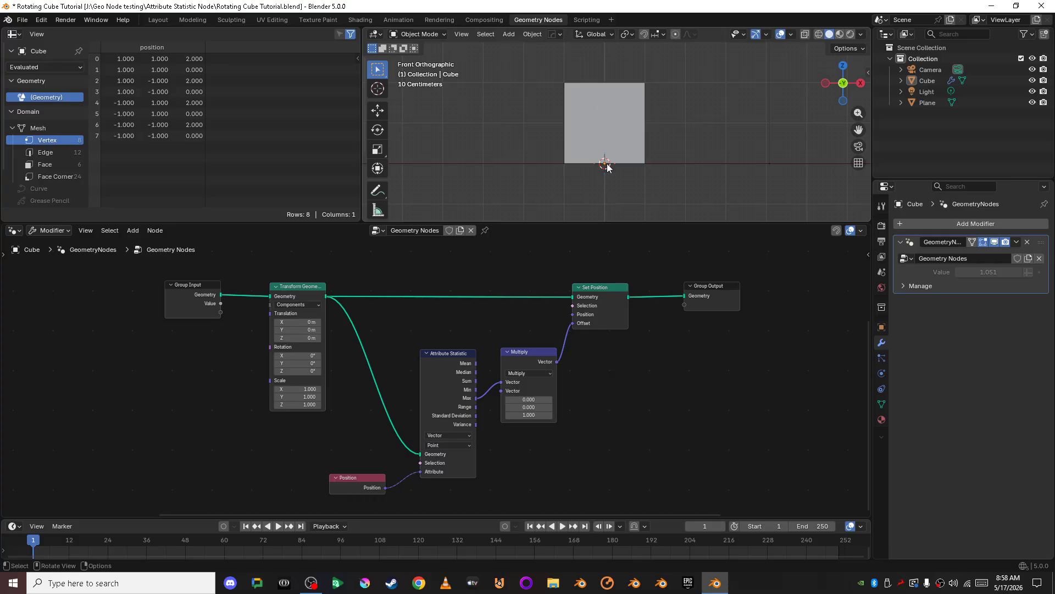
# Set the Transform Geometry node's Y rotation to -0.73° and move the Group Output node farther from Set Position to make room
pyautogui.moveTo(299, 364); pyautogui.dragTo(379, 363)
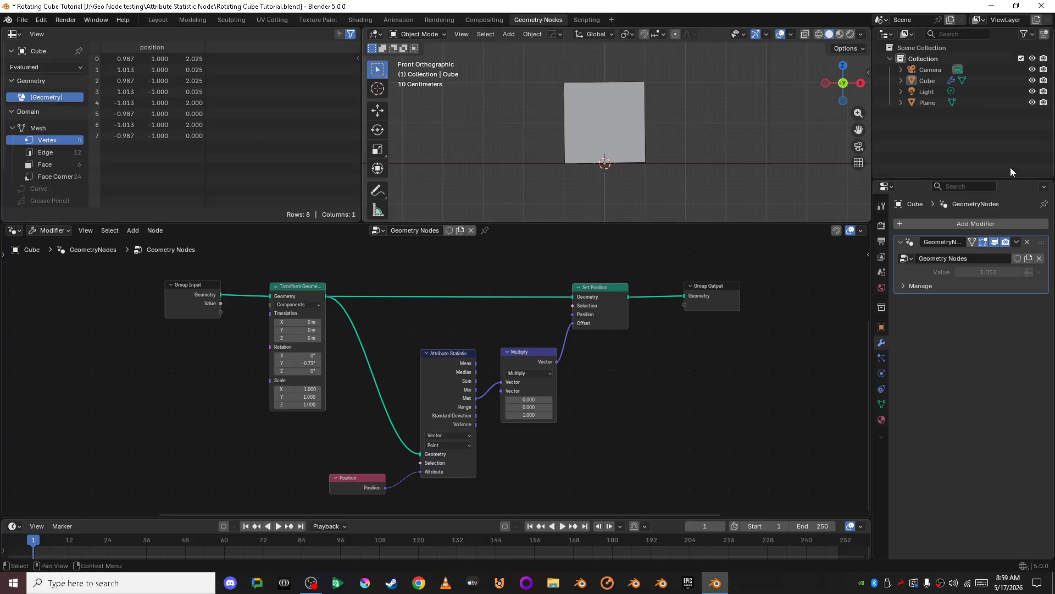
pyautogui.scroll(1, 735, 371)
pyautogui.moveTo(735, 370); pyautogui.dragTo(448, 378, button='middle')
pyautogui.scroll(-2, 448, 377)
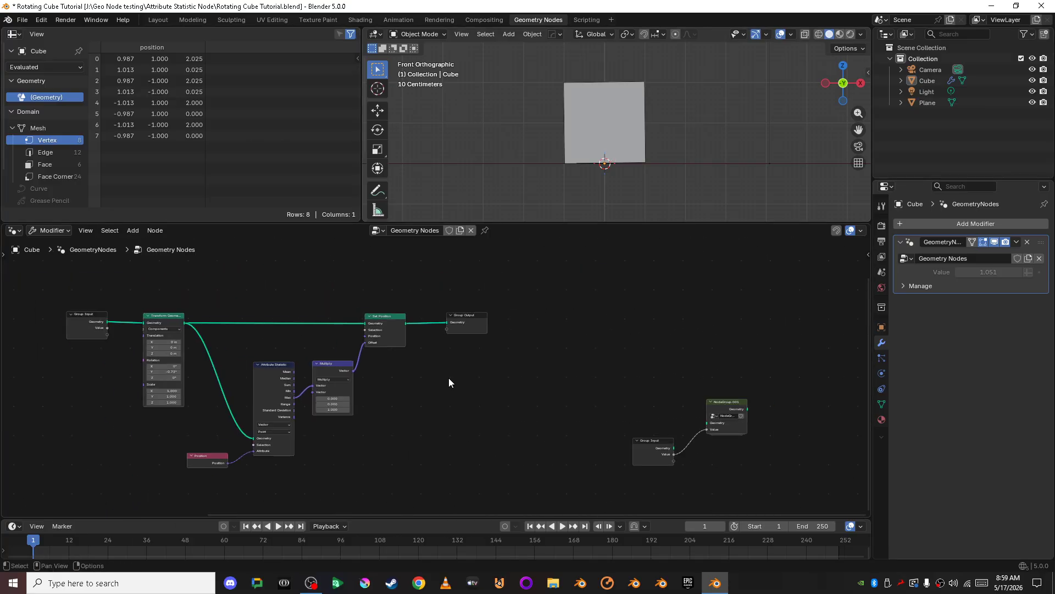
pyautogui.moveTo(455, 321); pyautogui.dragTo(627, 324)
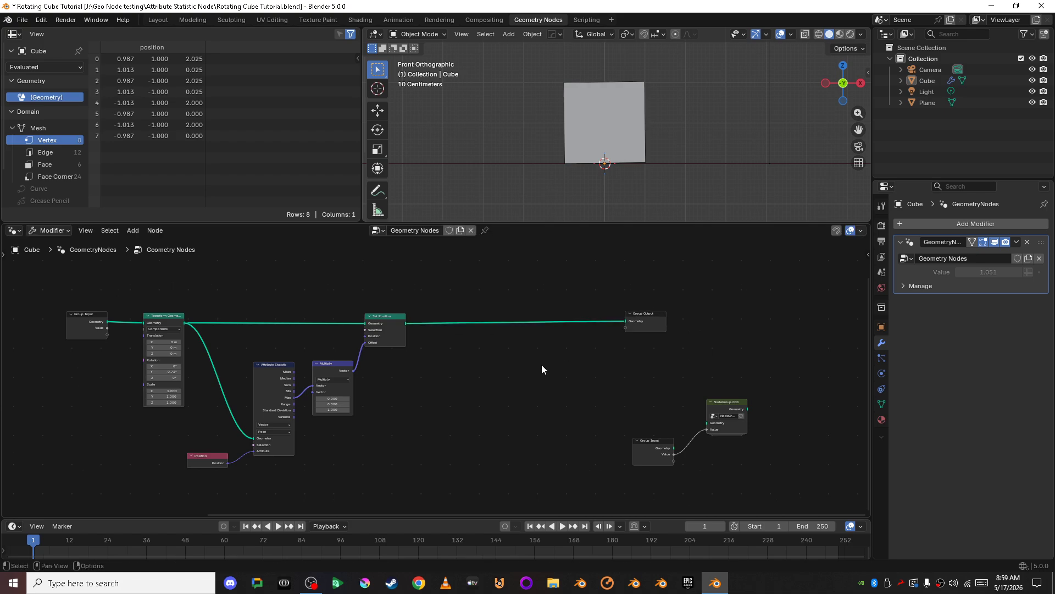
# Insert a second Set Position node into the geometry link between the existing Set Position and Group Output nodes
pyautogui.scroll(2, 542, 365)
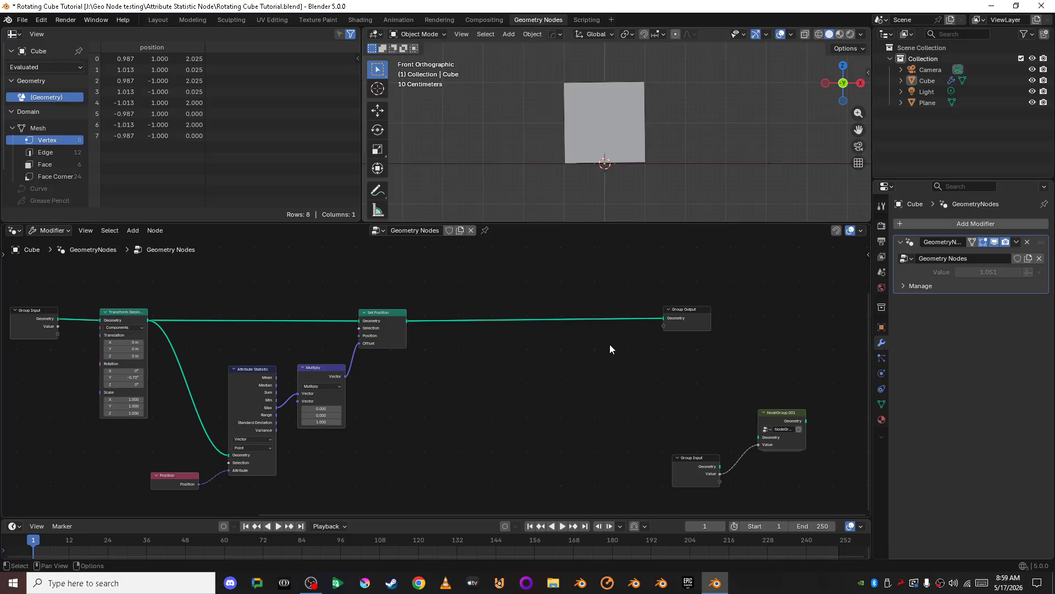
pyautogui.scroll(1, 550, 365)
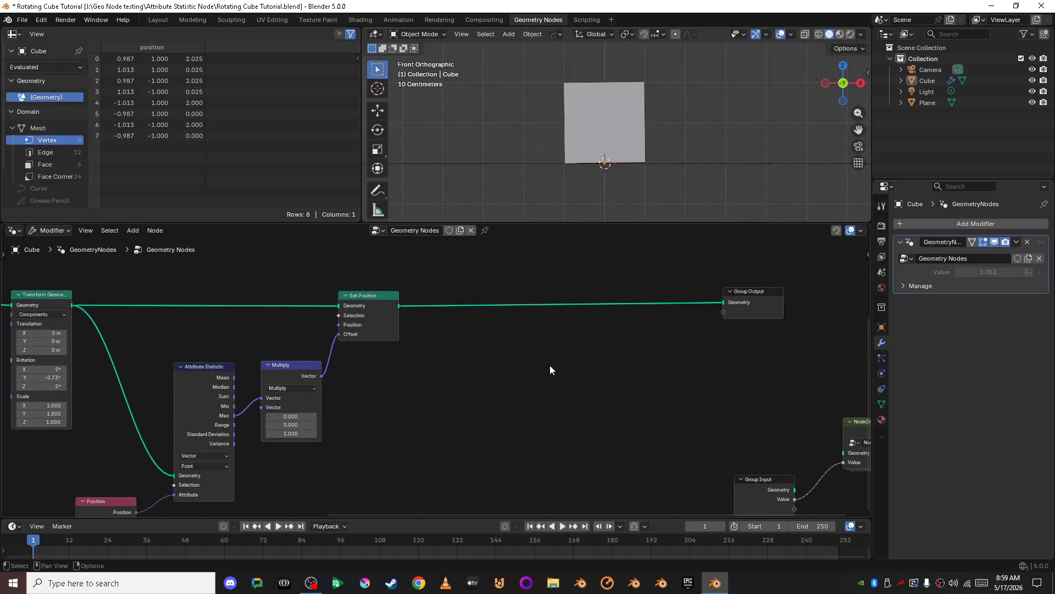
pyautogui.hotkey('shift', 'a')
pyautogui.click(506, 259)
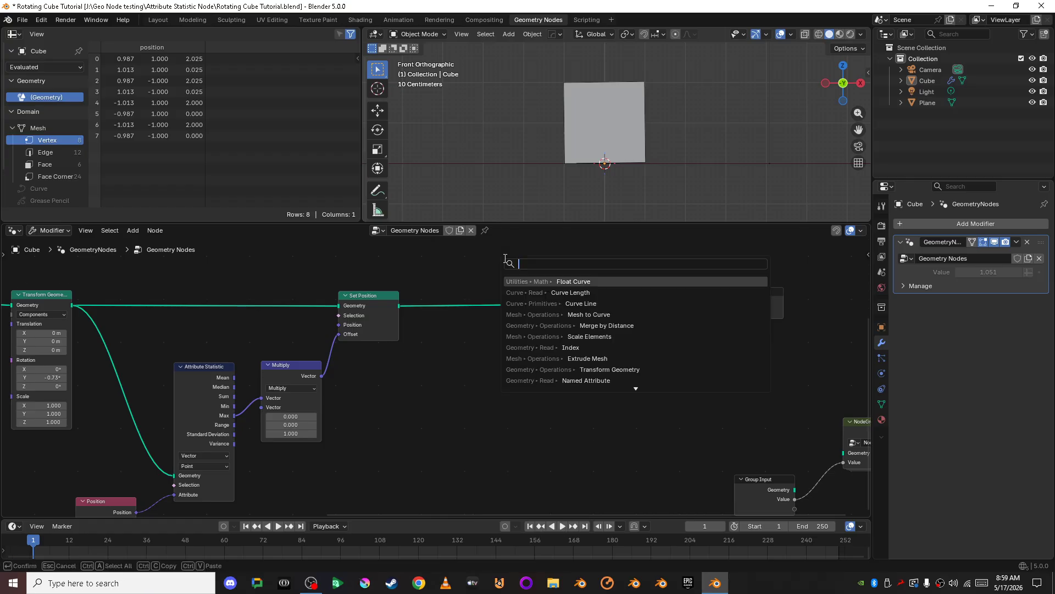
pyautogui.write('set')
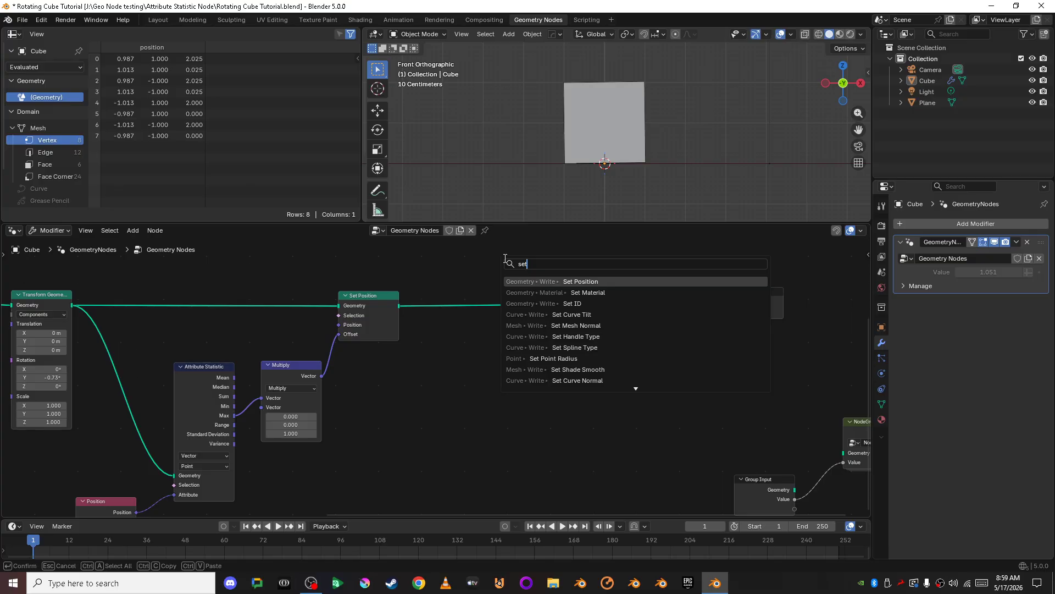
pyautogui.press('Return')
pyautogui.click(546, 286)
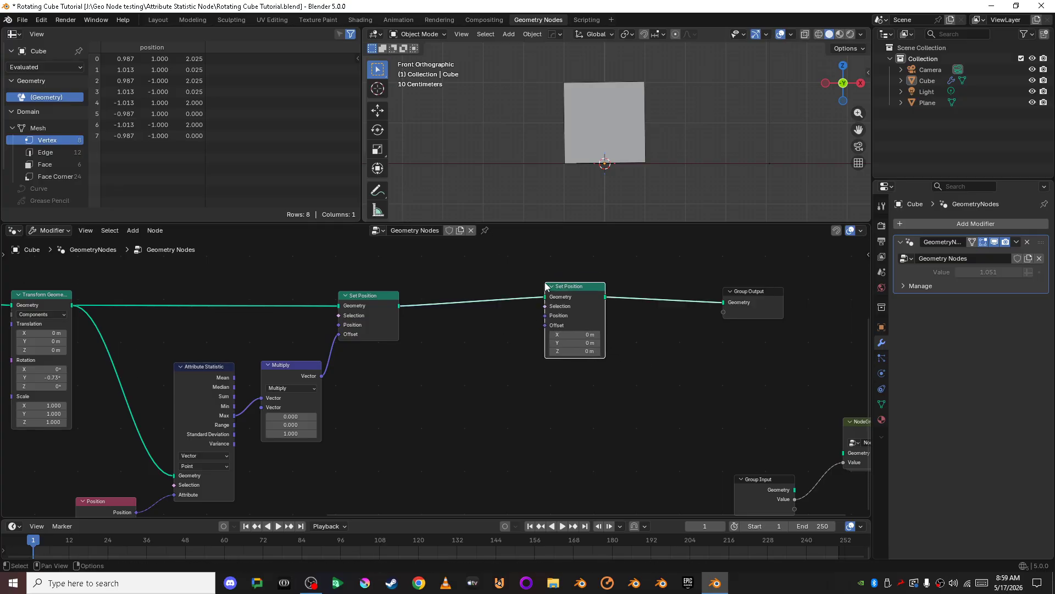
pyautogui.click(499, 380)
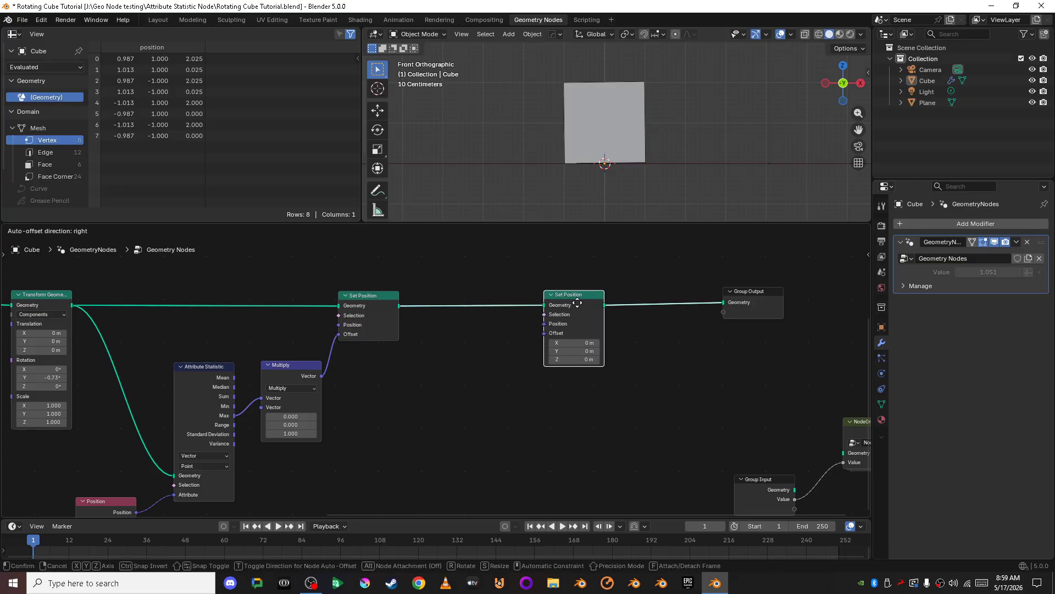
# Try an X offset of about 2.14 m on the second Set Position node and set it back to 0
pyautogui.scroll(1, 709, 363)
pyautogui.scroll(1, 701, 349)
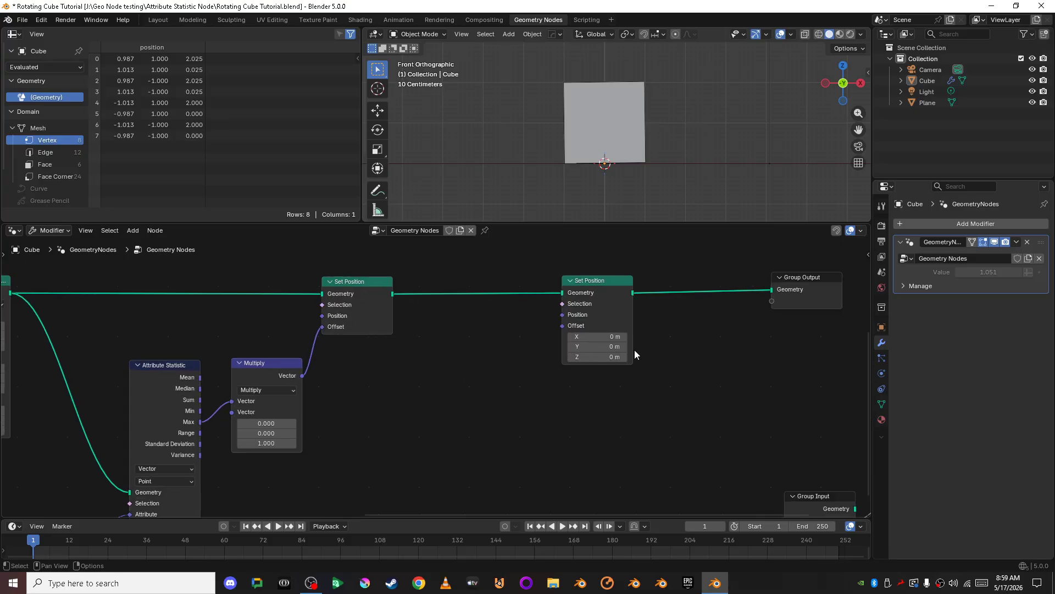
pyautogui.moveTo(590, 340); pyautogui.dragTo(704, 340)
pyautogui.click(602, 337)
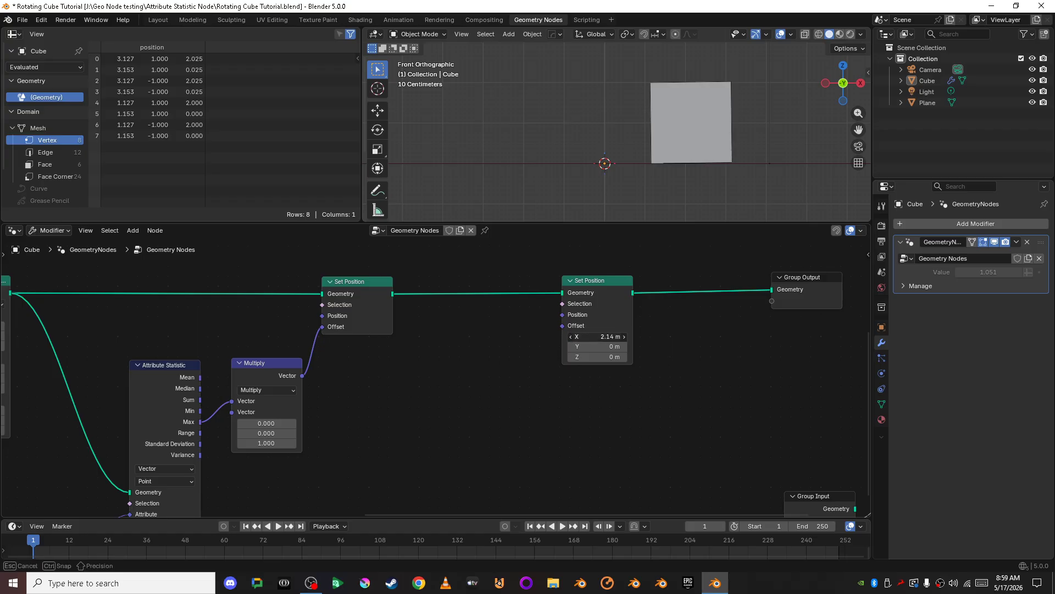
pyautogui.write('0')
pyautogui.press('Return')
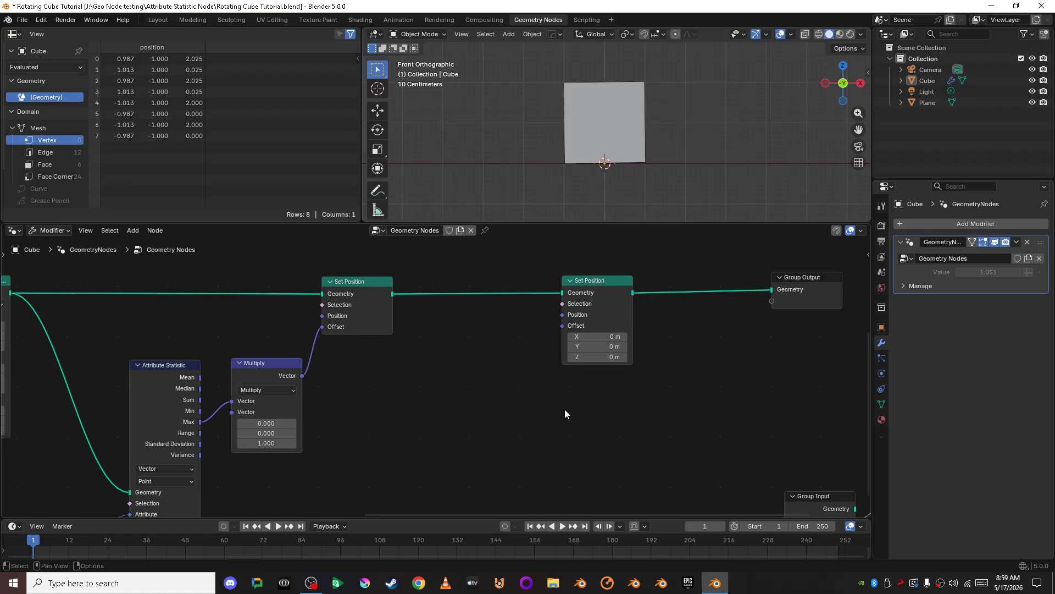
# Move the Group Input node farther away from the Transform Geometry node to leave space between them
pyautogui.scroll(1, 458, 430)
pyautogui.moveTo(408, 388); pyautogui.dragTo(678, 380, button='middle')
pyautogui.scroll(-2, 678, 381)
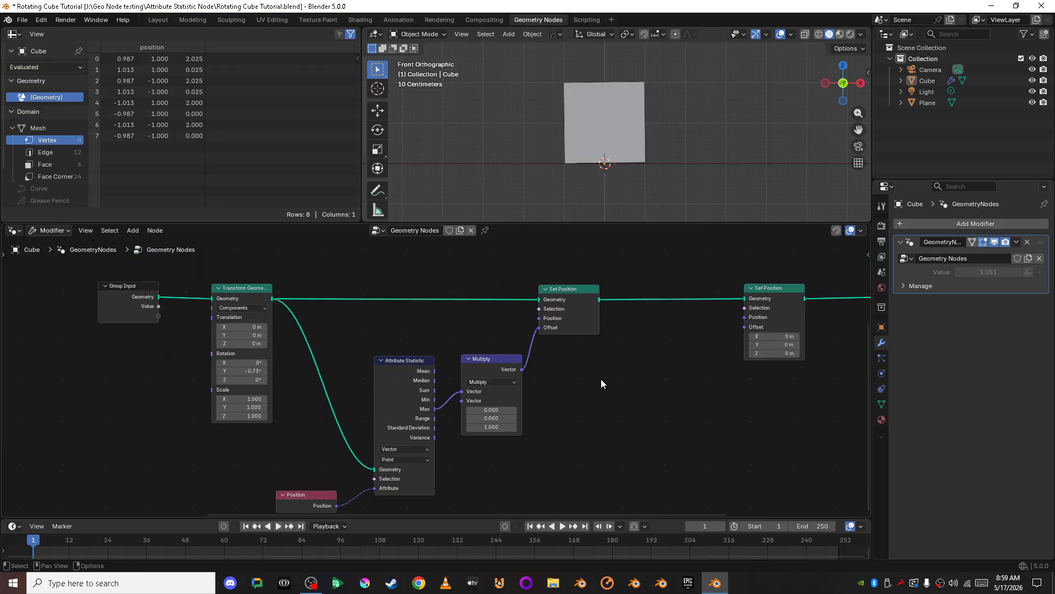
pyautogui.keyDown('shift'); pyautogui.moveTo(338, 368); pyautogui.dragTo(546, 376, button='middle'); pyautogui.keyUp('shift')
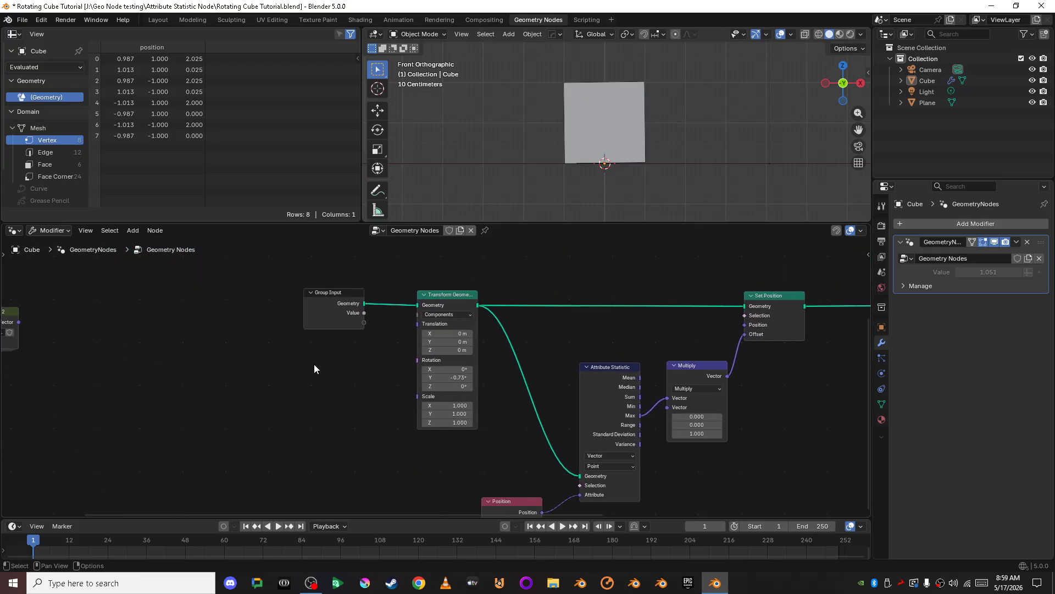
pyautogui.scroll(2, 315, 364)
pyautogui.keyDown('shift'); pyautogui.moveTo(314, 364); pyautogui.dragTo(353, 396, button='middle'); pyautogui.keyUp('shift')
pyautogui.moveTo(375, 330); pyautogui.dragTo(264, 328)
pyautogui.scroll(1, 372, 367)
pyautogui.scroll(1, 372, 373)
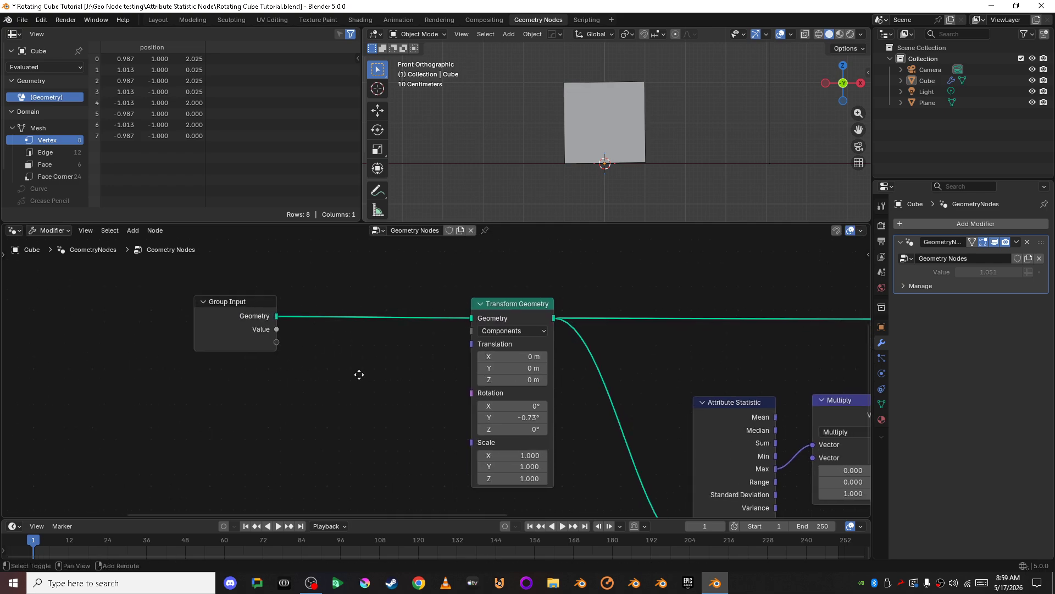
pyautogui.moveTo(358, 372); pyautogui.dragTo(267, 347, button='middle')
pyautogui.scroll(-1, 267, 346)
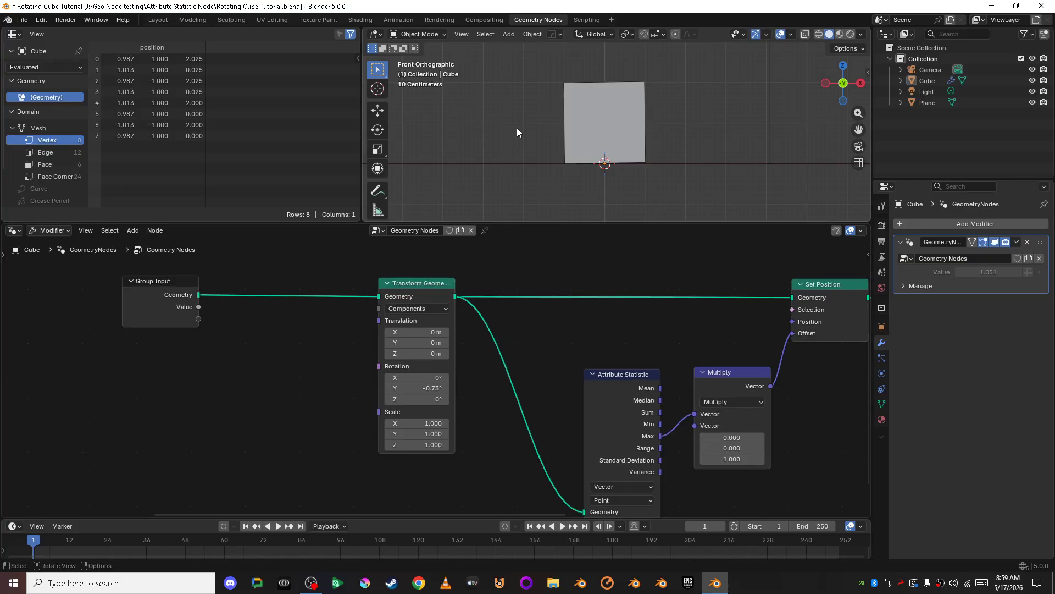
# Add a Math node set to Add and place it below the link between the two Set Position nodes
pyautogui.scroll(-1, 518, 128)
pyautogui.keyDown('shift'); pyautogui.moveTo(600, 146); pyautogui.dragTo(545, 147, button='middle'); pyautogui.keyUp('shift')
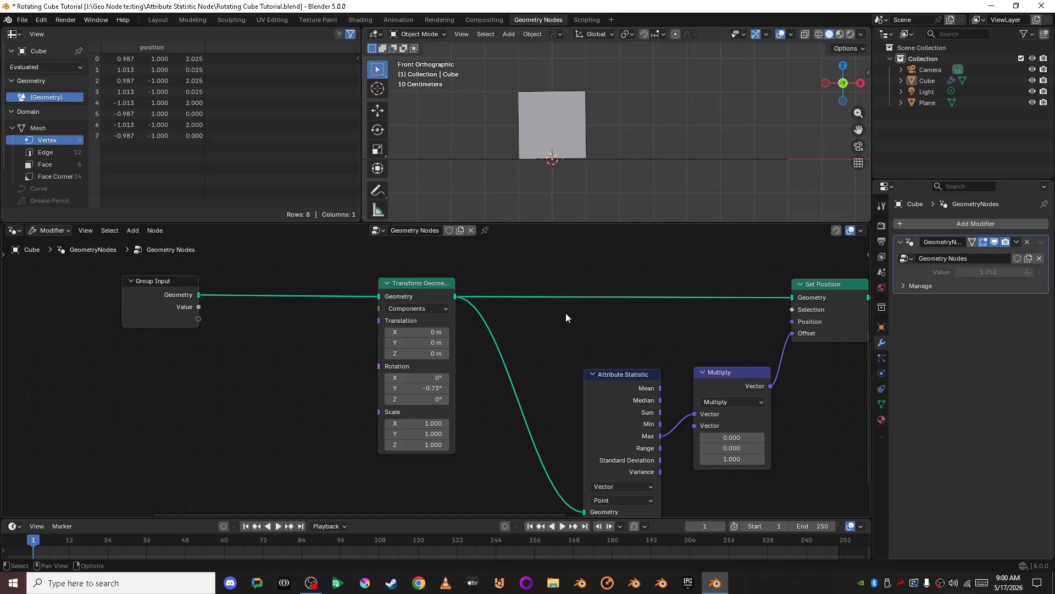
pyautogui.scroll(-4, 565, 312)
pyautogui.keyDown('shift'); pyautogui.moveTo(767, 371); pyautogui.dragTo(460, 358, button='middle'); pyautogui.keyUp('shift')
pyautogui.scroll(2, 473, 358)
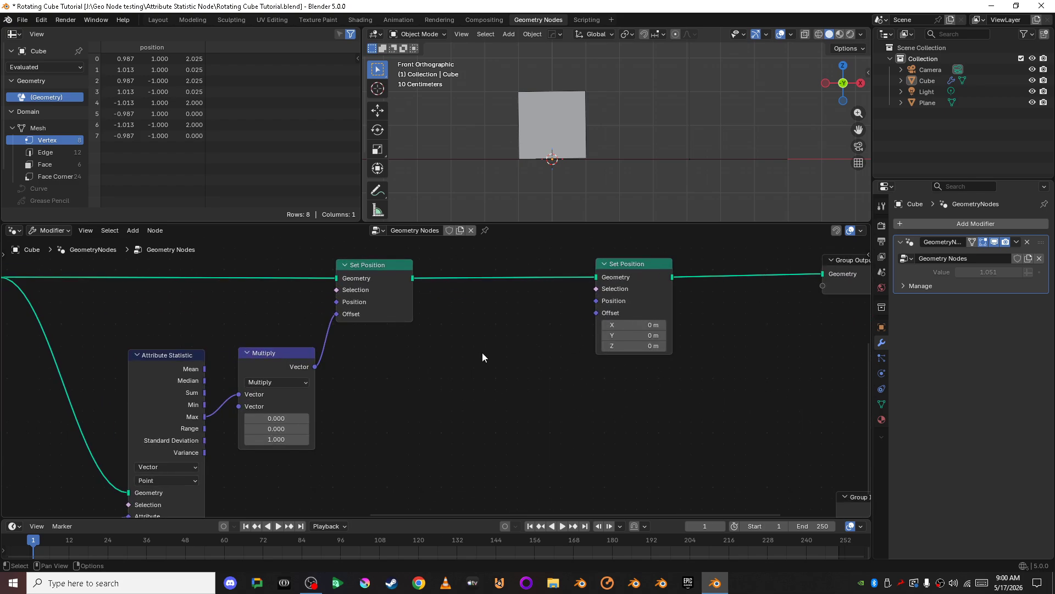
pyautogui.hotkey('shift', 'a')
pyautogui.click(466, 266)
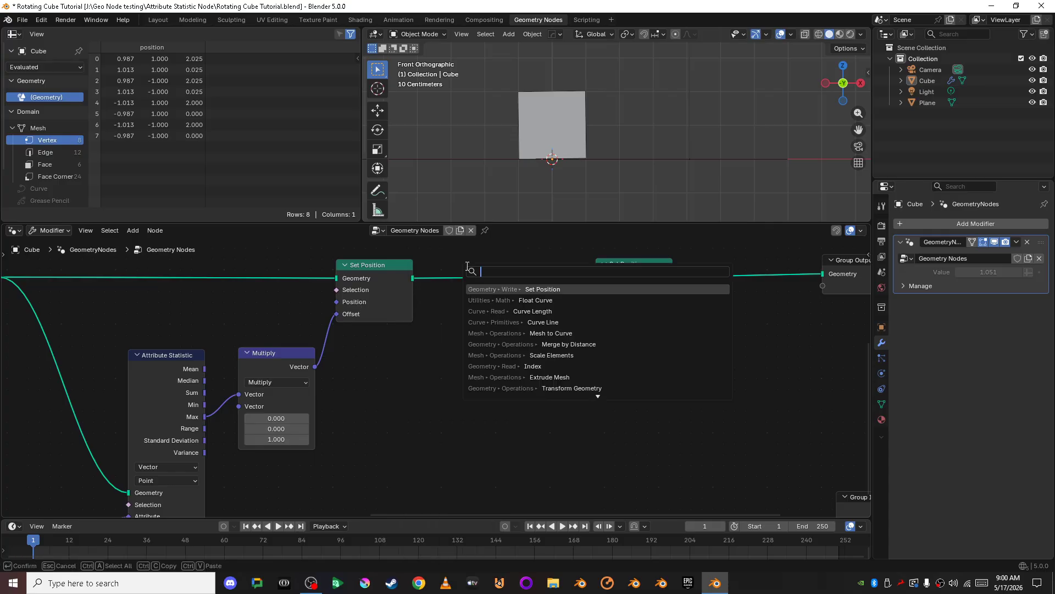
pyautogui.write('add')
pyautogui.press('Return')
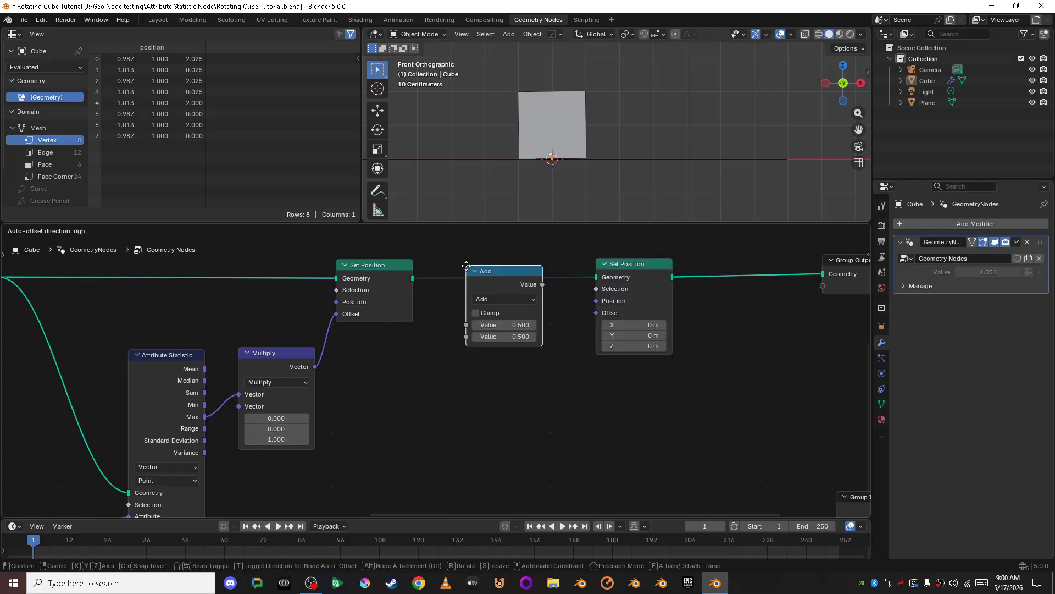
pyautogui.click(477, 321)
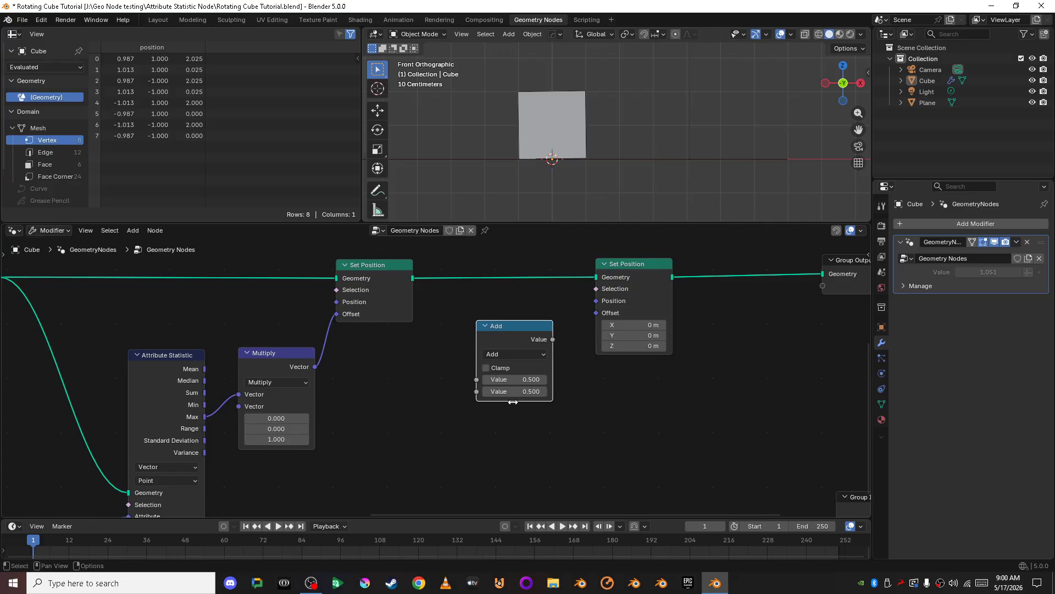
# Set the second value of the Add node to 8
pyautogui.scroll(1, 588, 387)
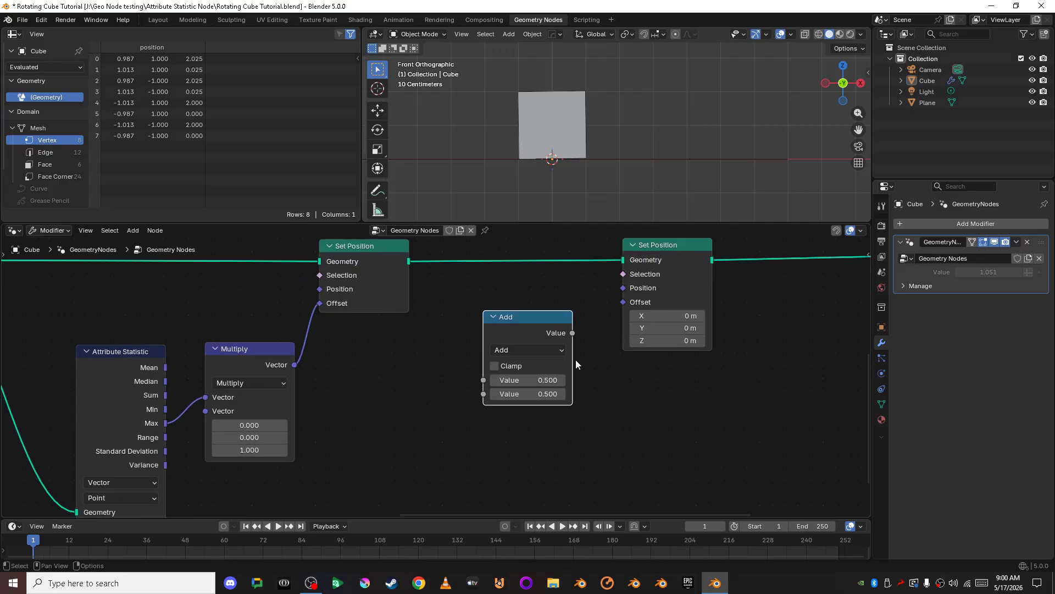
pyautogui.click(522, 393)
pyautogui.write('8')
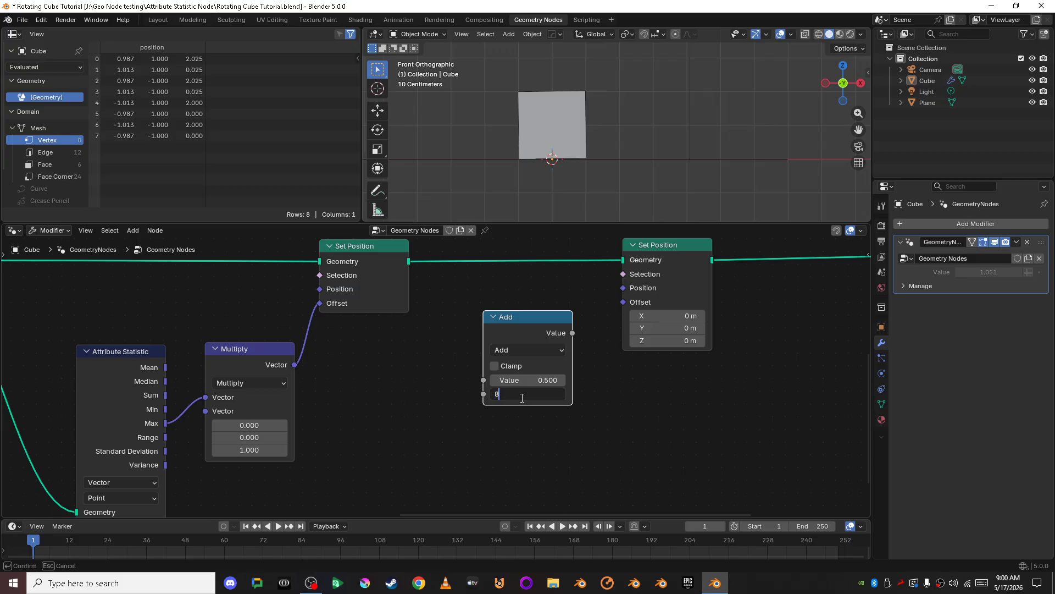
pyautogui.press('Return')
pyautogui.scroll(-3, 643, 378)
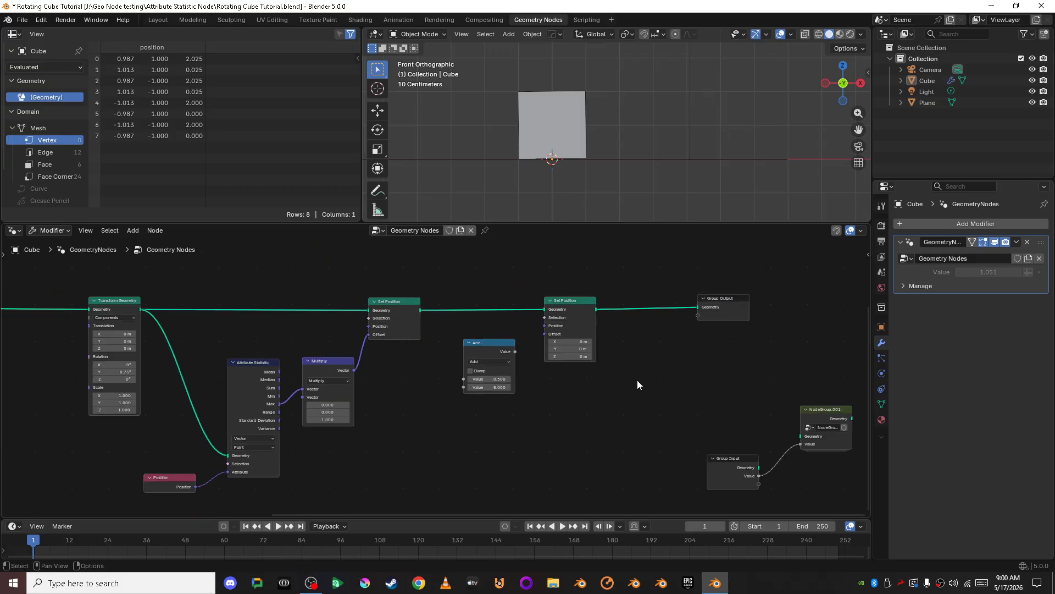
# Feed the Add node's output into the X input of a new Combine XYZ node and space the two nodes apart
pyautogui.scroll(2, 569, 383)
pyautogui.moveTo(521, 336)
pyautogui.mouseDown()
pyautogui.moveTo(471, 358)
pyautogui.moveTo(521, 345)
pyautogui.mouseUp()
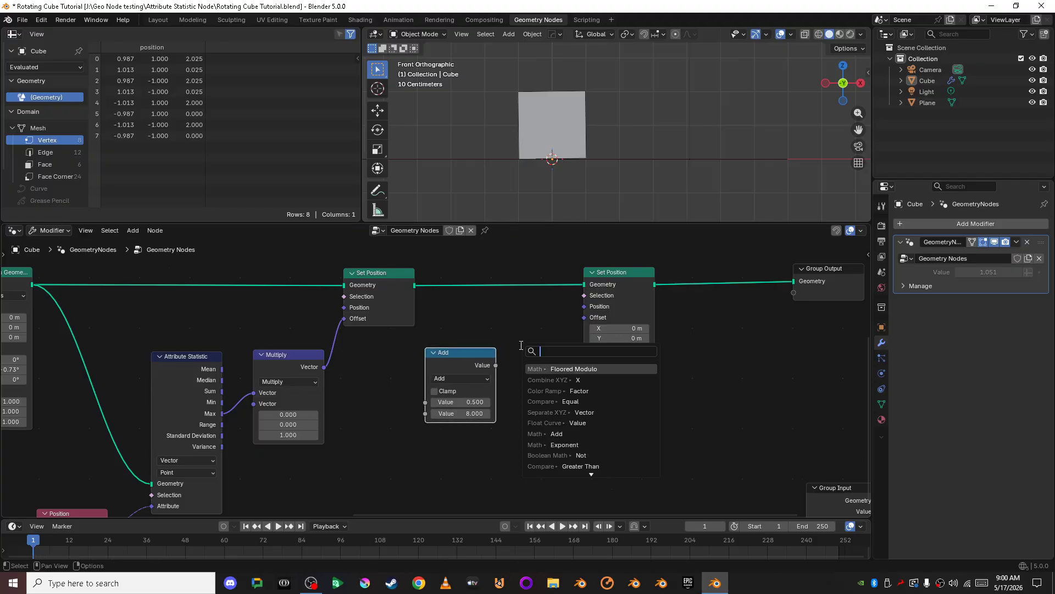
pyautogui.write('comb')
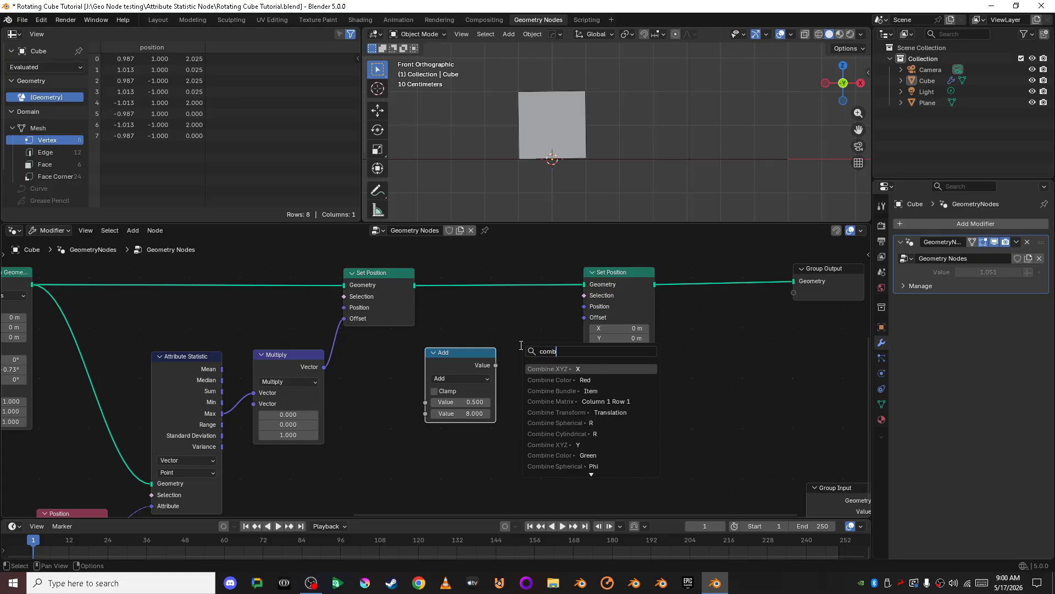
pyautogui.press('Return')
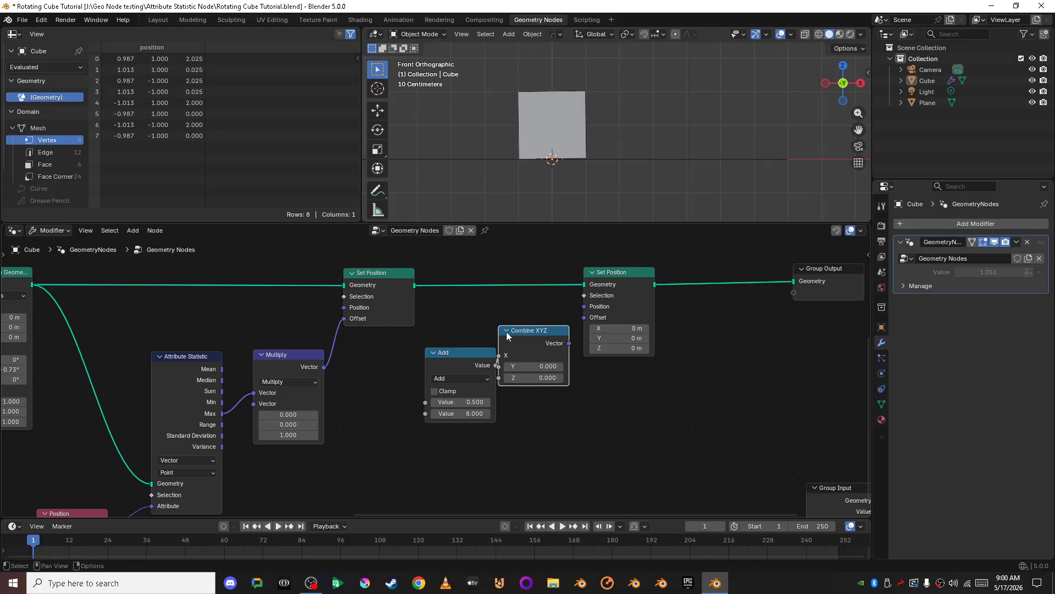
pyautogui.moveTo(479, 356); pyautogui.dragTo(463, 363)
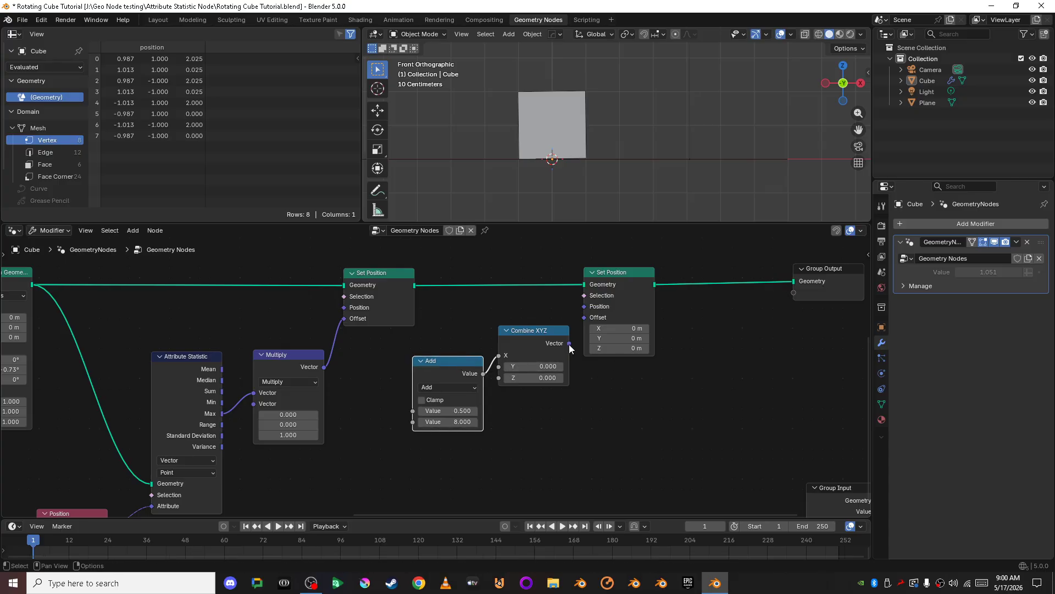
# Try an X offset of about 2.2 m directly on the second Set Position node and reset it to 0
pyautogui.moveTo(602, 328)
pyautogui.mouseDown()
pyautogui.moveTo(632, 328)
pyautogui.moveTo(602, 328)
pyautogui.mouseUp()
pyautogui.click(605, 329)
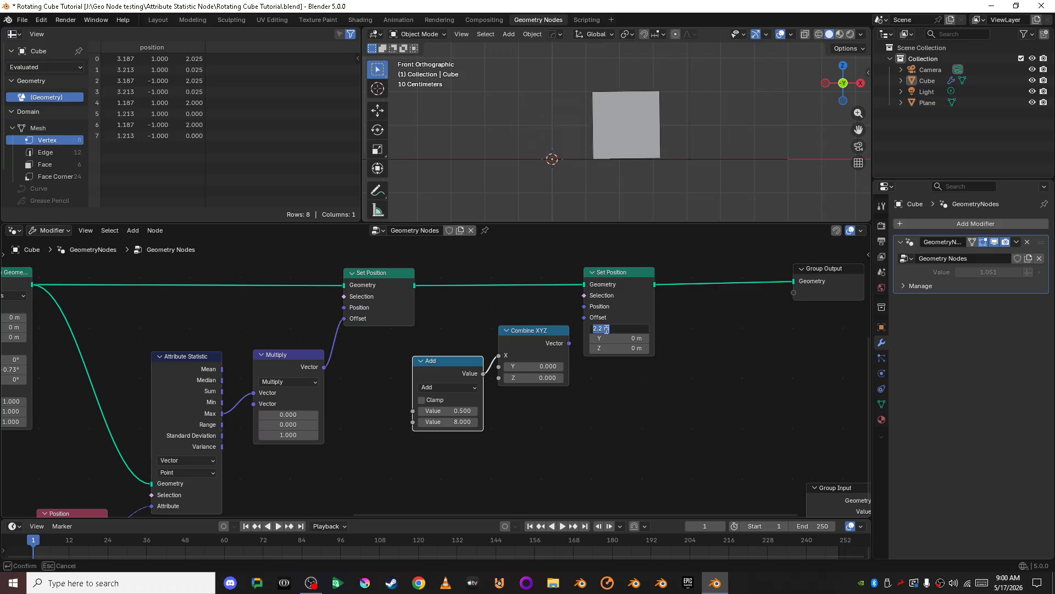
pyautogui.write('0')
pyautogui.press('Return')
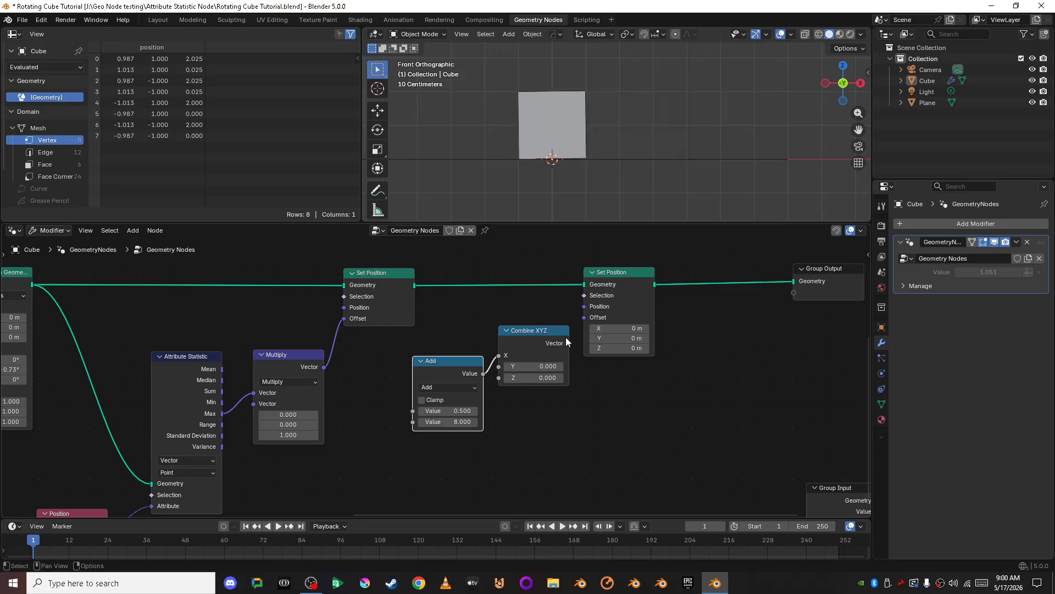
# Connect the Combine XYZ vector to the second Set Position's Offset, then try the Add node's first value at -7.5 and set it to 0
pyautogui.moveTo(569, 343); pyautogui.dragTo(584, 317)
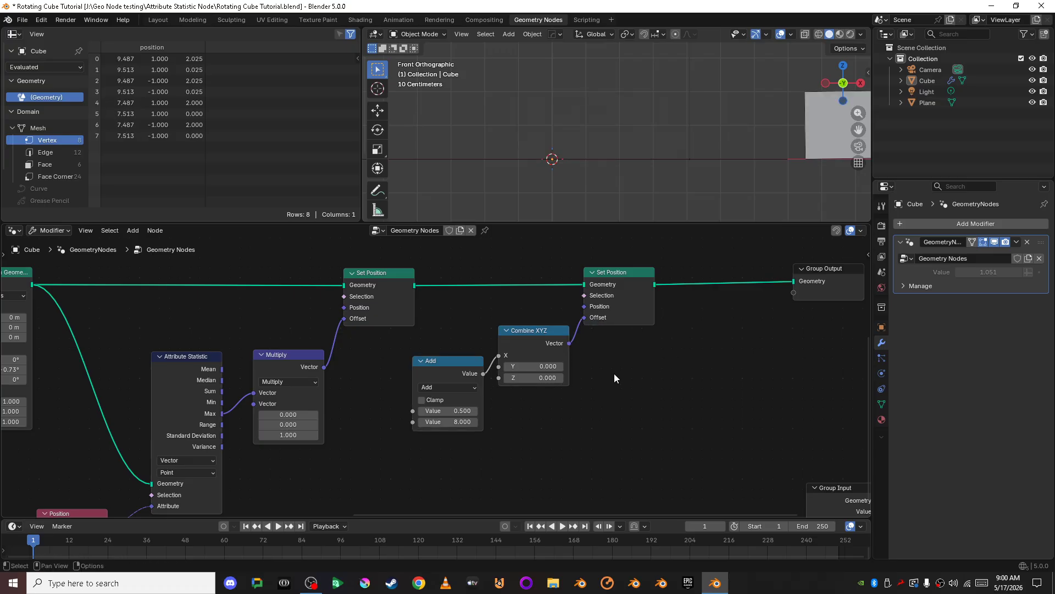
pyautogui.moveTo(448, 411); pyautogui.dragTo(420, 412)
pyautogui.click(464, 412)
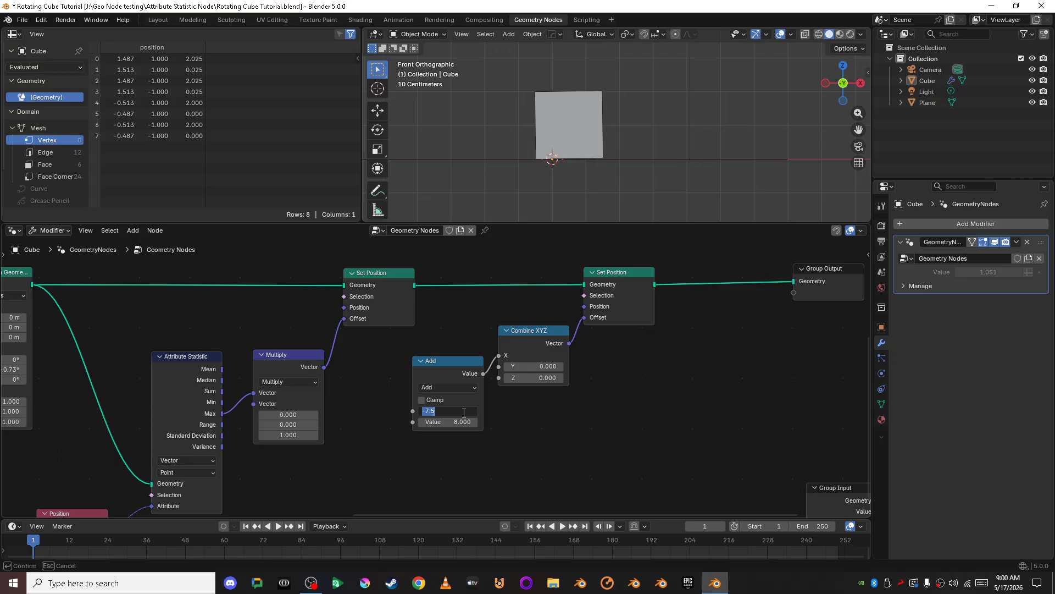
pyautogui.write('0')
pyautogui.press('Return')
pyautogui.scroll(-4, 686, 187)
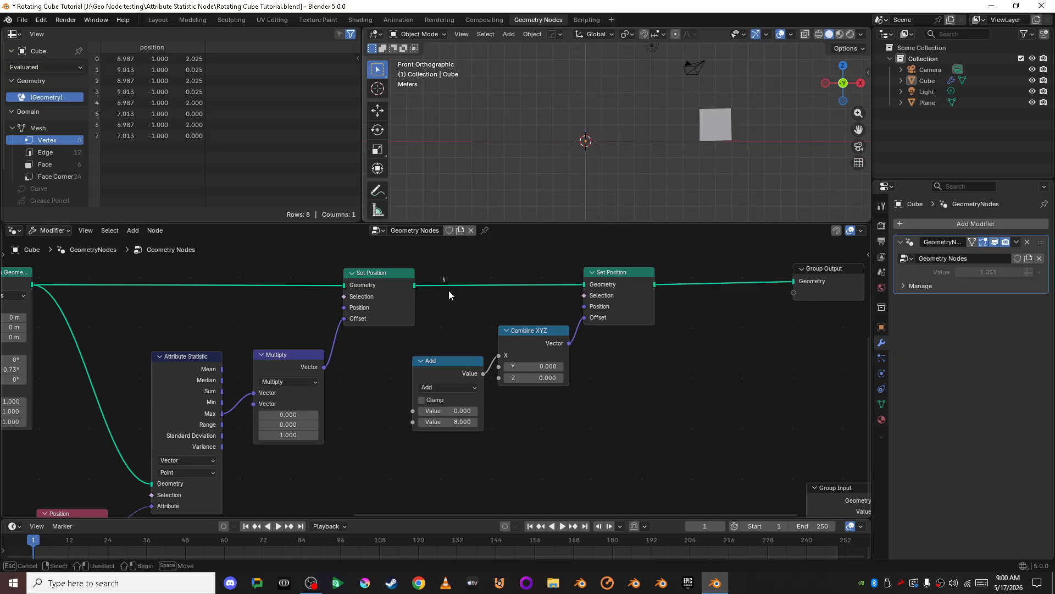
# Move the second Set Position, Combine XYZ and Add nodes together closer to the Group Output node
pyautogui.moveTo(446, 277); pyautogui.dragTo(629, 456)
pyautogui.moveTo(611, 272); pyautogui.dragTo(731, 269)
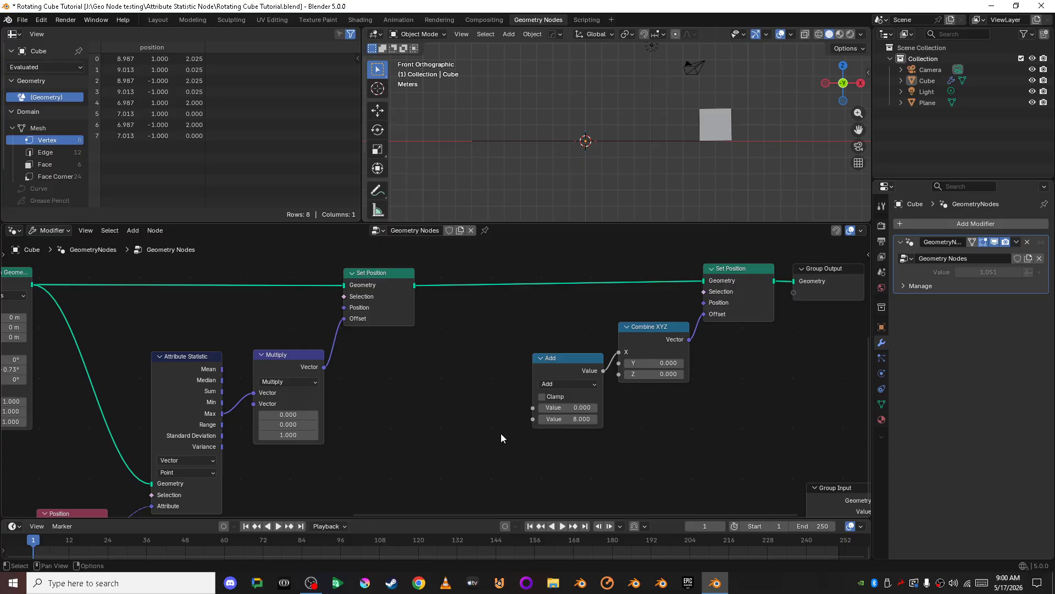
pyautogui.scroll(1, 506, 388)
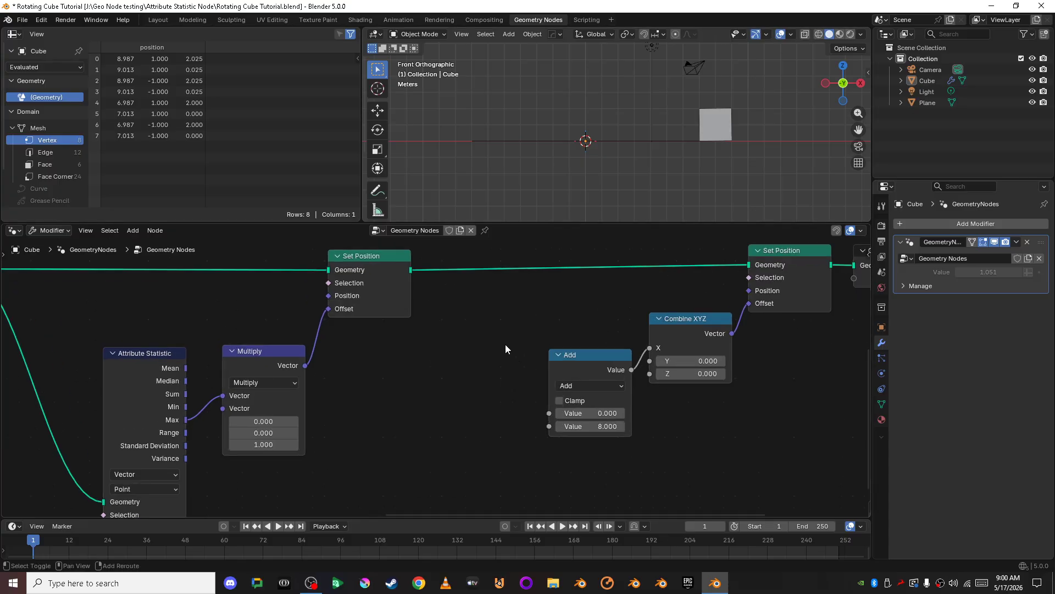
# Reset the Transform Geometry node's Y rotation to 0°
pyautogui.moveTo(506, 344); pyautogui.dragTo(413, 352, button='middle')
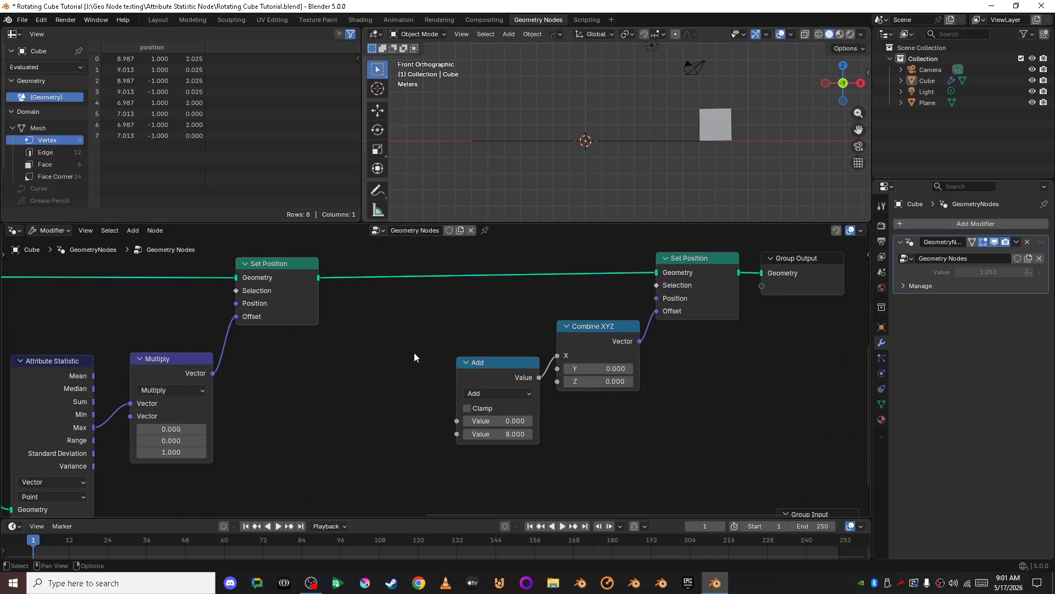
pyautogui.scroll(-3, 365, 369)
pyautogui.keyDown('shift'); pyautogui.moveTo(245, 420); pyautogui.dragTo(505, 414, button='middle'); pyautogui.keyUp('shift')
pyautogui.scroll(3, 285, 379)
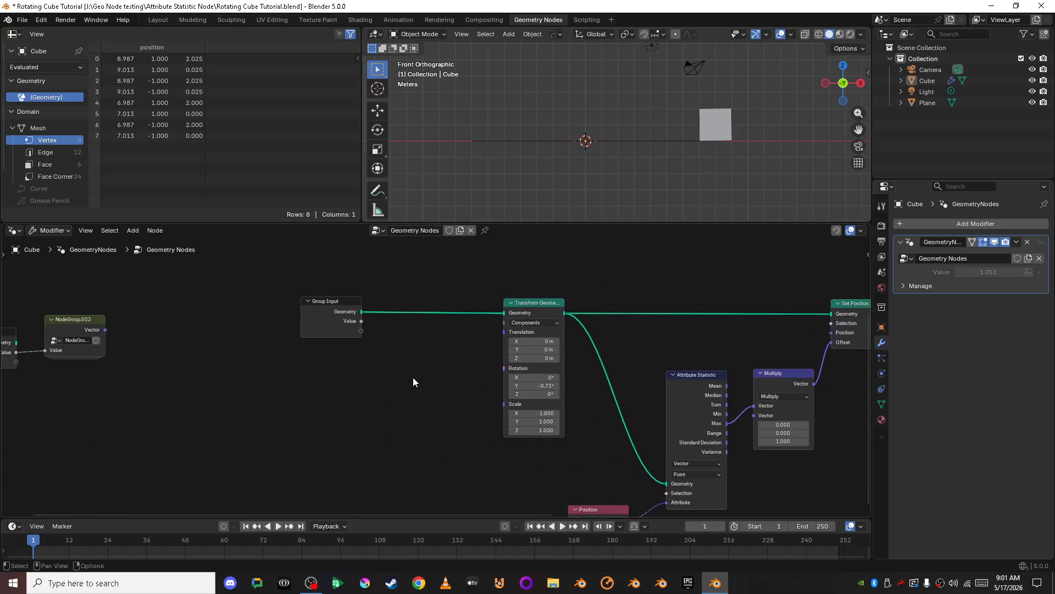
pyautogui.scroll(2, 413, 382)
pyautogui.click(560, 389)
pyautogui.write('0')
pyautogui.press('Return')
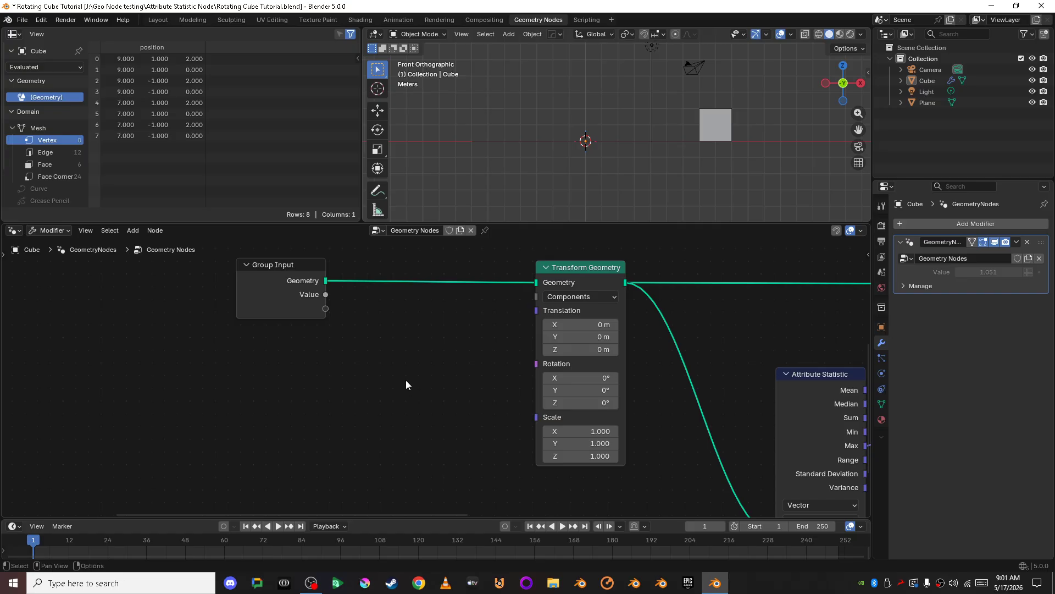
# Add a Math node set to Add in the empty space below the Group Input that feeds Transform Geometry
pyautogui.hotkey('shift', 'a')
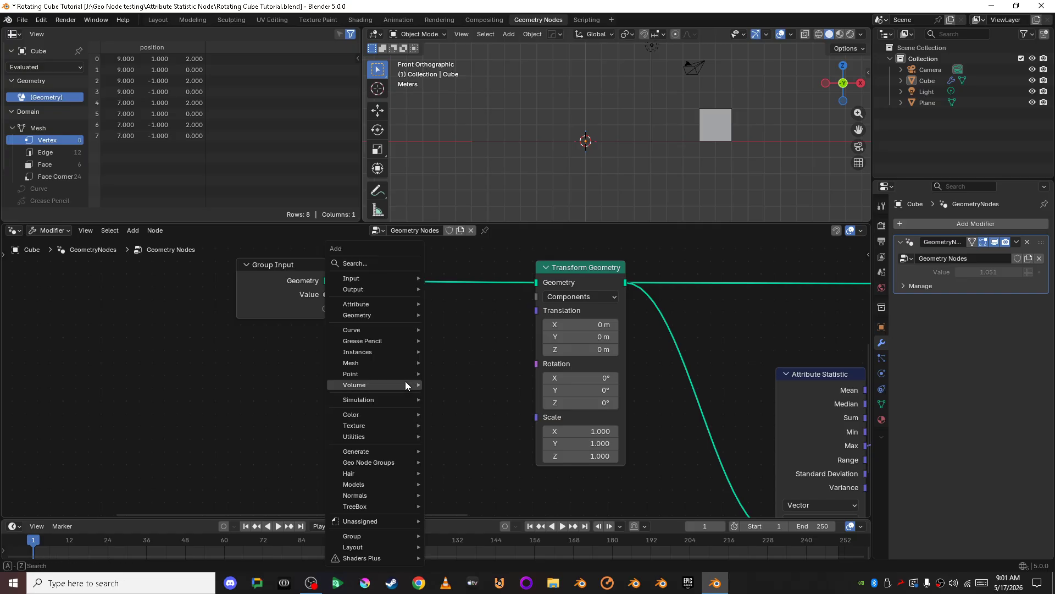
pyautogui.click(365, 270)
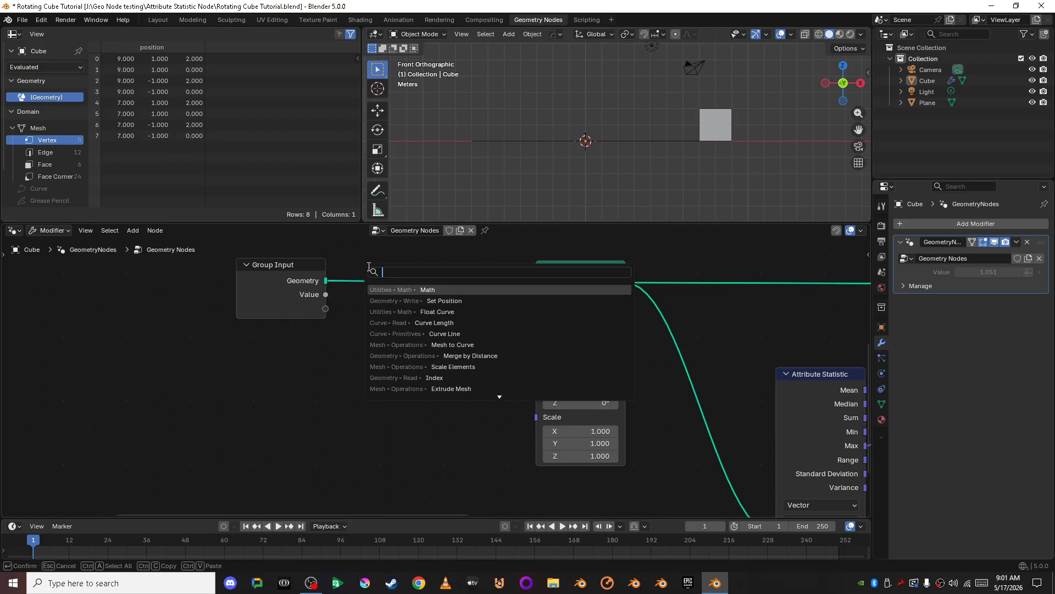
pyautogui.write('add')
pyautogui.press('Return')
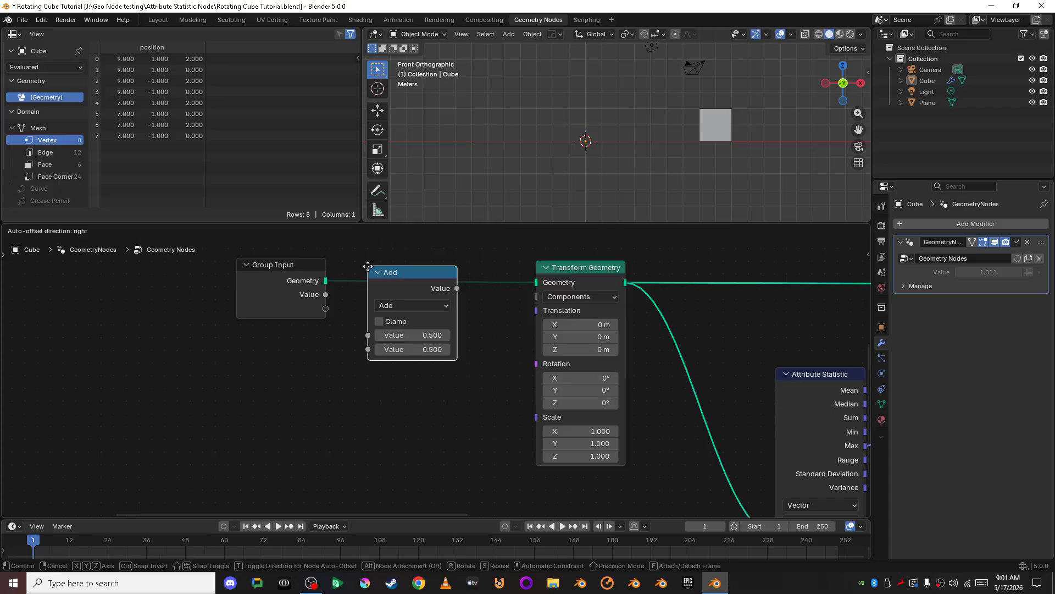
pyautogui.click(279, 358)
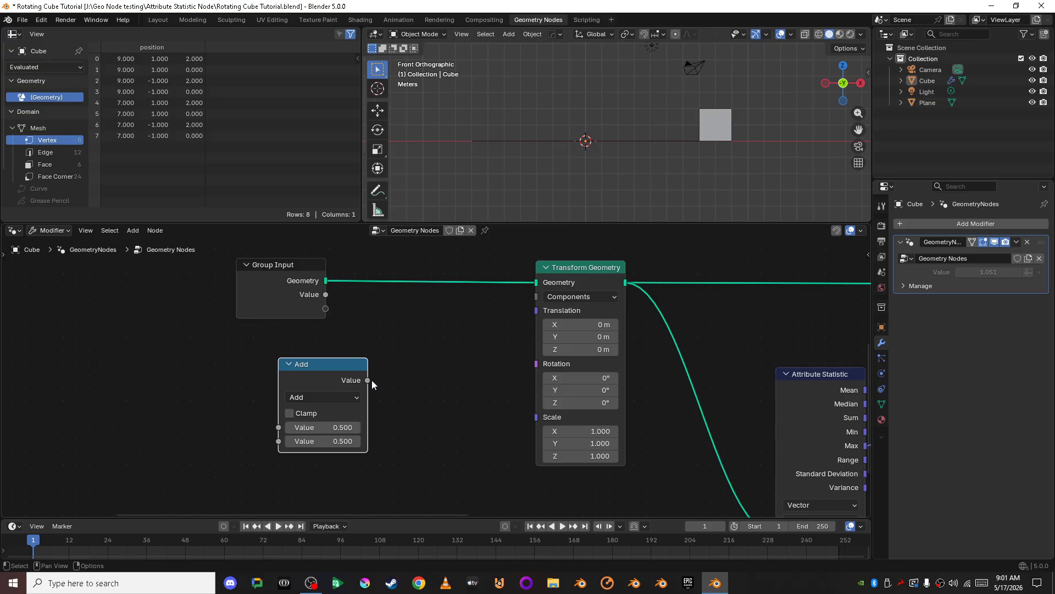
# Create a Combine XYZ node from the new Add node's output and route the value into its Y input
pyautogui.moveTo(372, 381); pyautogui.dragTo(396, 370)
pyautogui.write('comb')
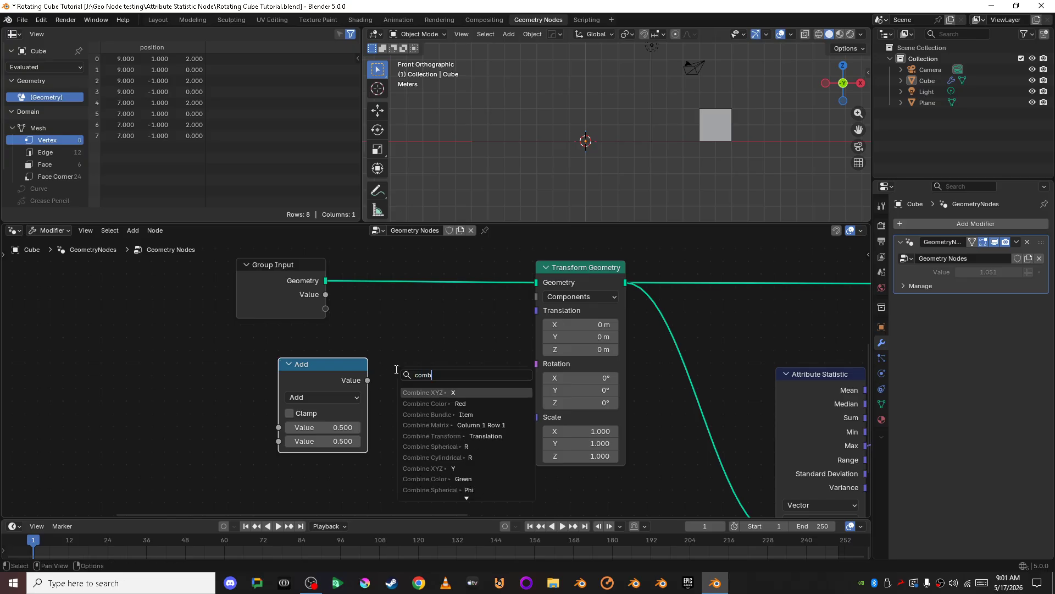
pyautogui.press('Return')
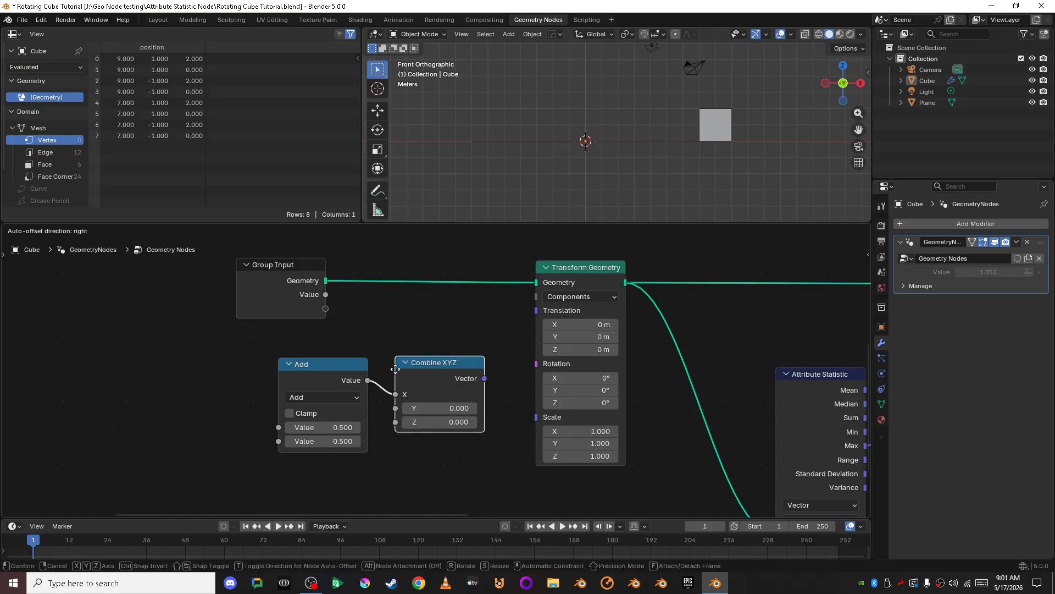
pyautogui.click(391, 345)
pyautogui.moveTo(392, 371); pyautogui.dragTo(390, 391)
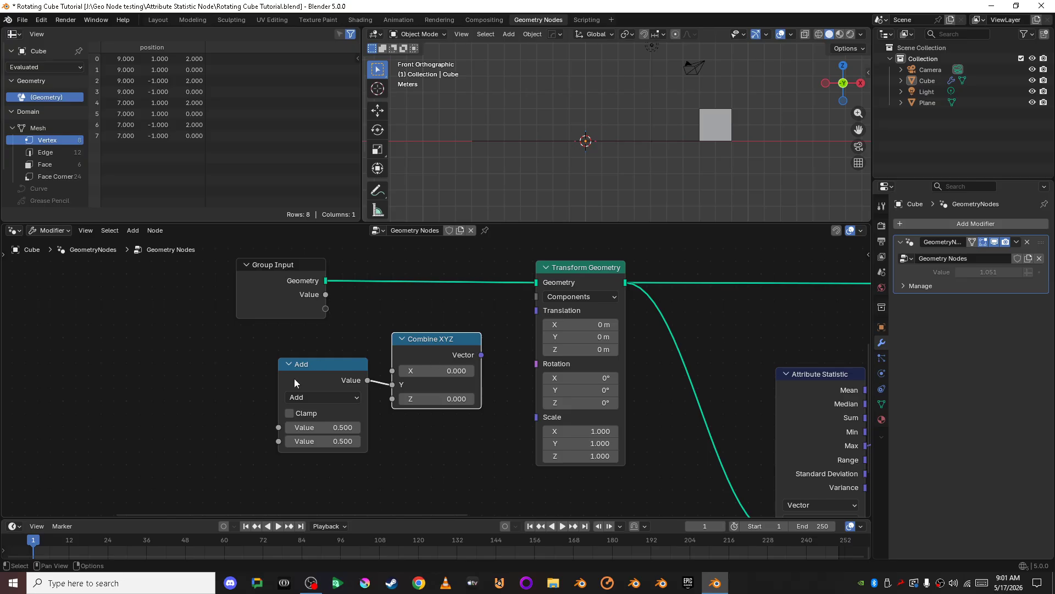
# Set the new Add node's second value to tau
pyautogui.moveTo(384, 485); pyautogui.dragTo(557, 437, button='middle')
pyautogui.scroll(2, 464, 454)
pyautogui.scroll(2, 464, 454)
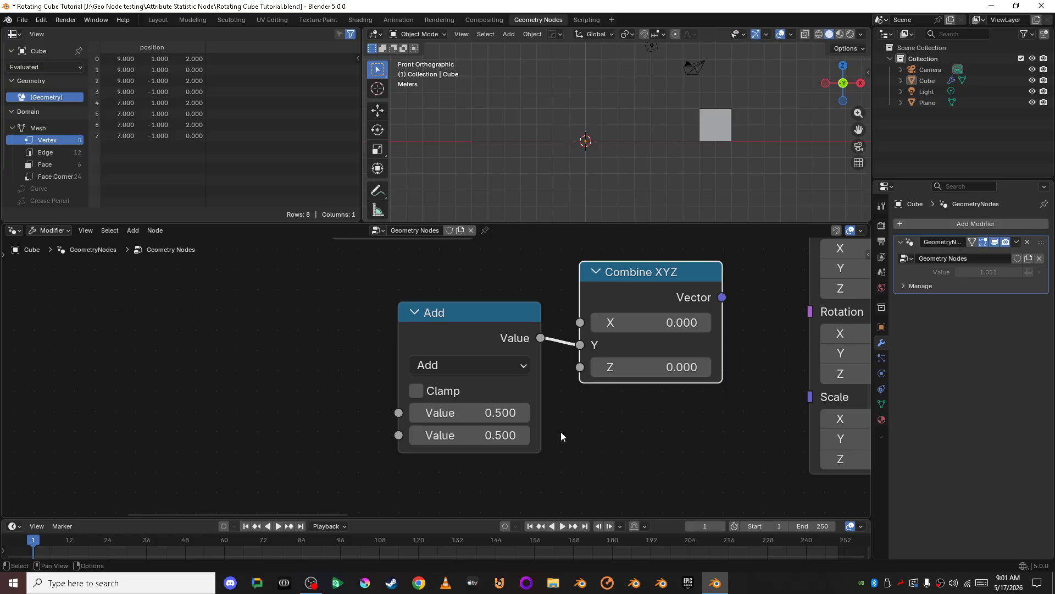
pyautogui.click(477, 440)
pyautogui.press('BackSpace')
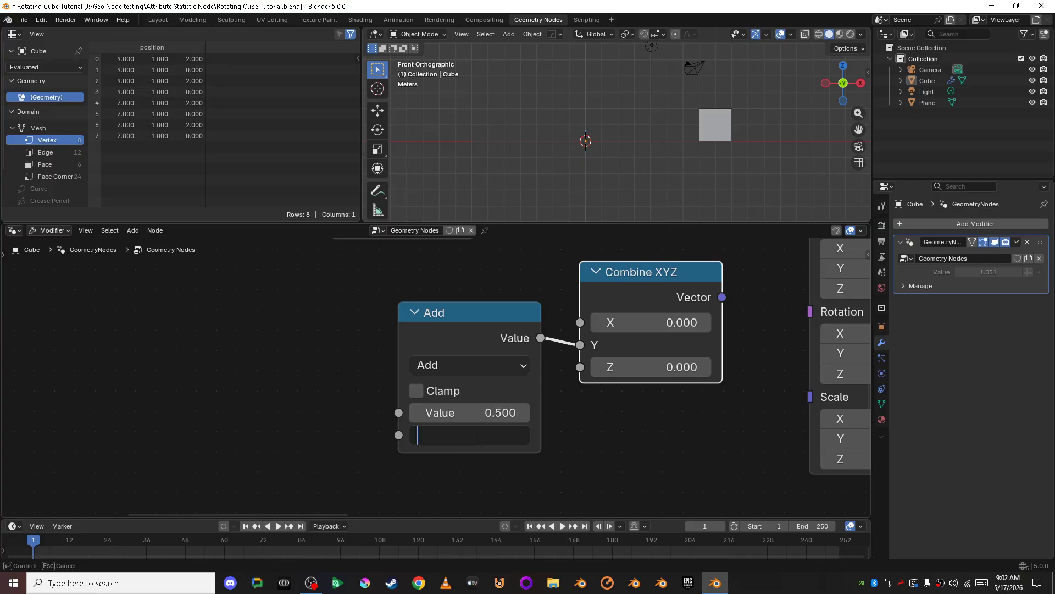
pyautogui.write('tau')
pyautogui.press('Return')
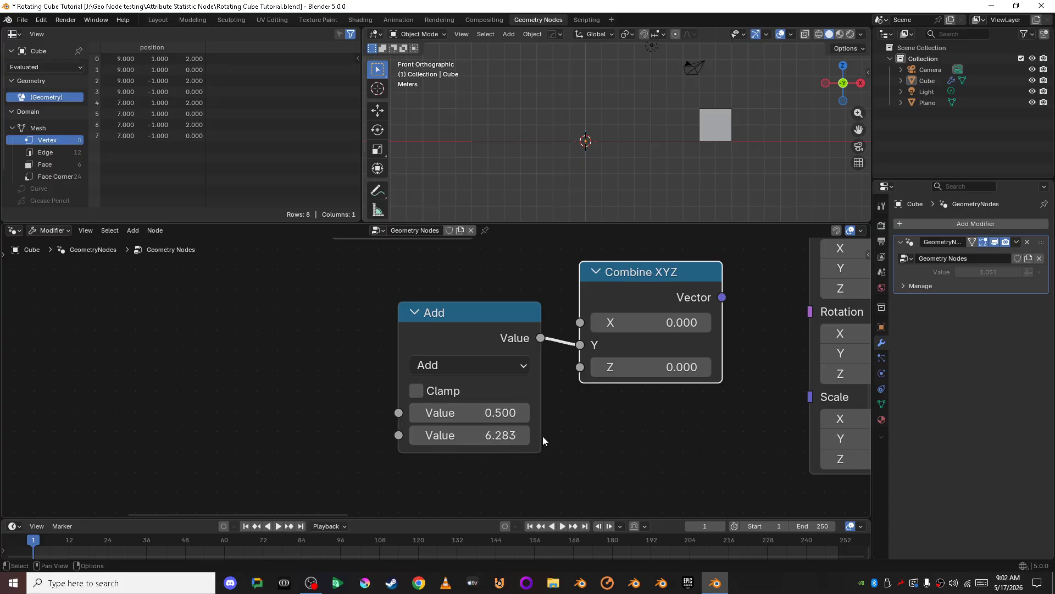
pyautogui.click(575, 435)
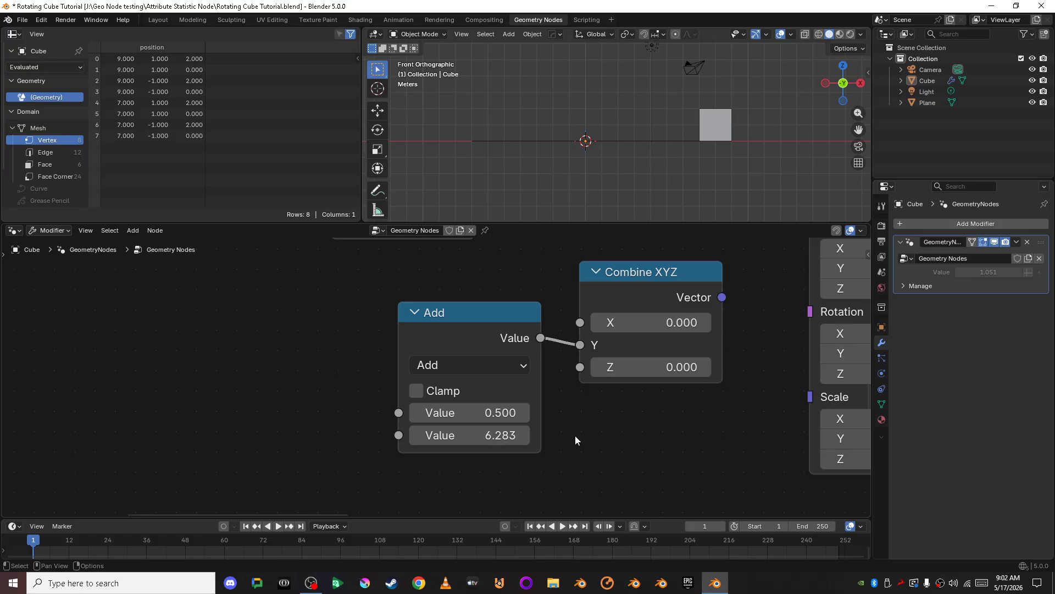
# Connect the new Combine XYZ vector to the Transform Geometry node's Rotation input
pyautogui.scroll(-2, 575, 435)
pyautogui.moveTo(577, 434); pyautogui.dragTo(436, 445, button='middle')
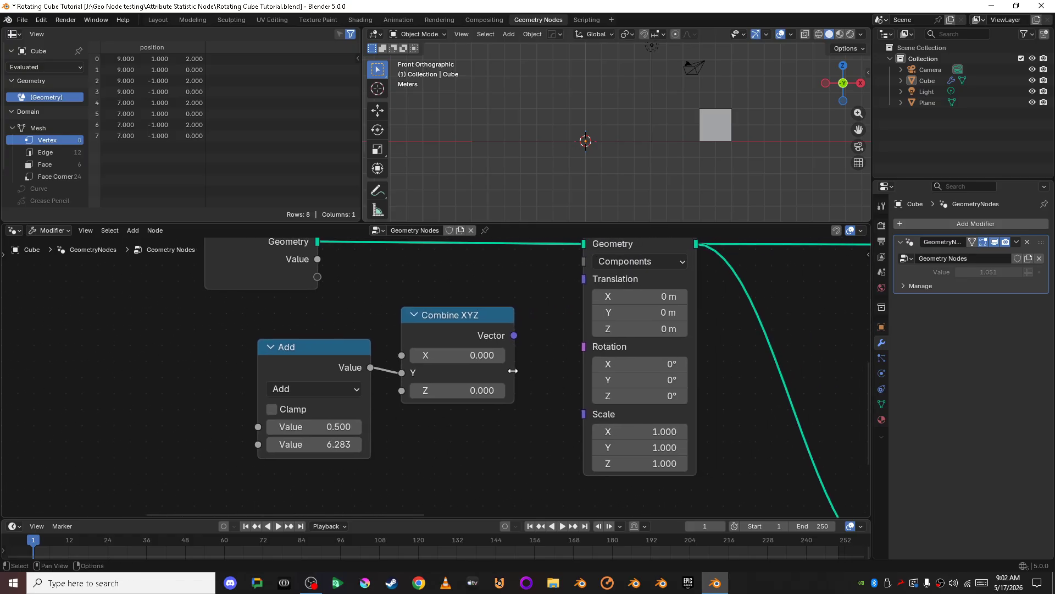
pyautogui.moveTo(514, 336); pyautogui.dragTo(596, 345)
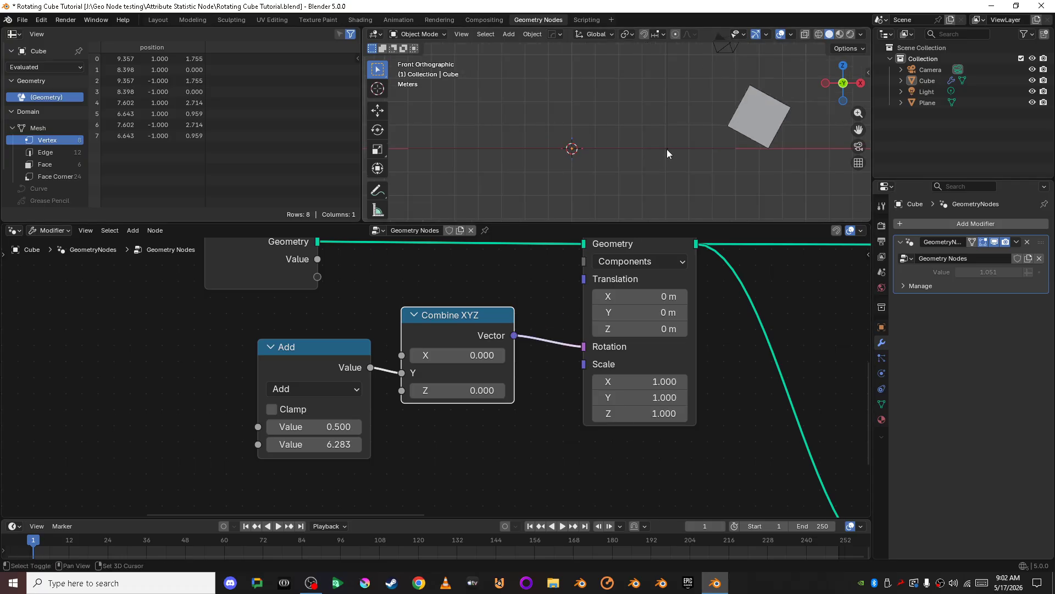
pyautogui.keyDown('shift'); pyautogui.moveTo(668, 149); pyautogui.dragTo(535, 147, button='middle'); pyautogui.keyUp('shift')
# Try the rotation Add node's first value at 0 and then at 0.58
pyautogui.click(495, 437)
pyautogui.click(336, 430)
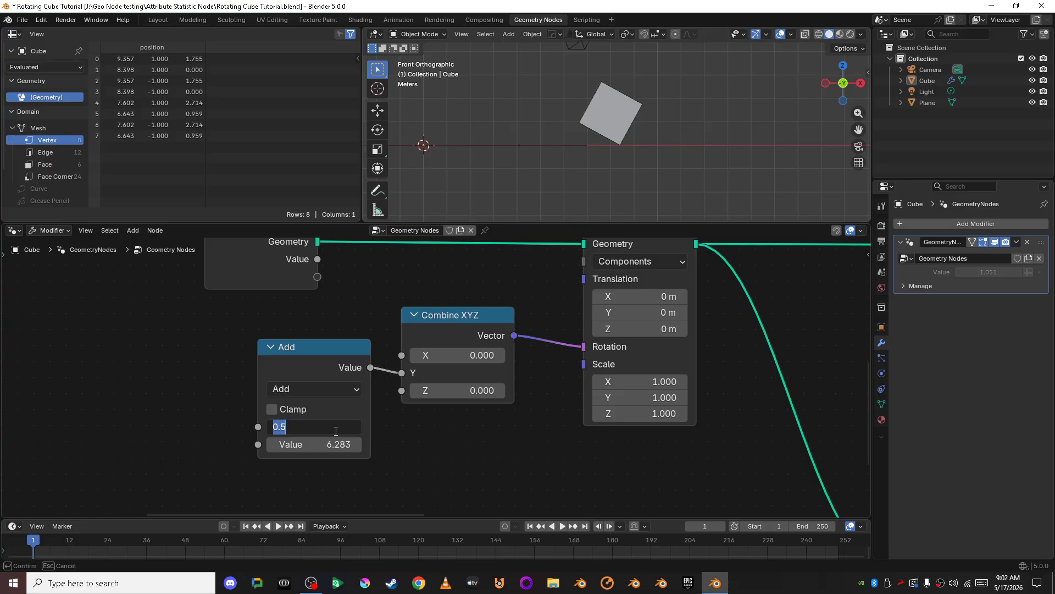
pyautogui.press('Return')
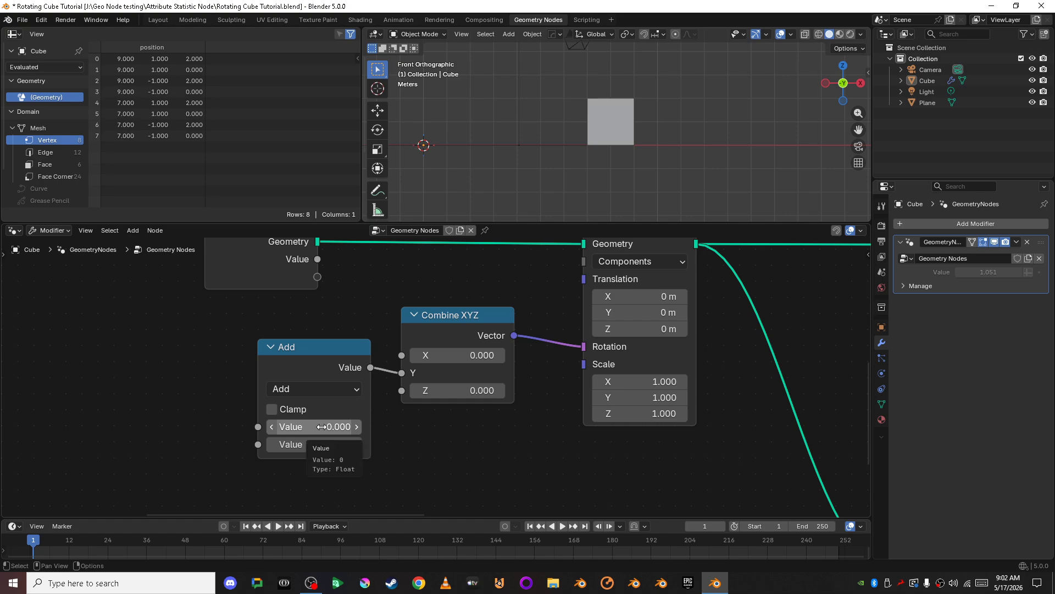
pyautogui.click(322, 427)
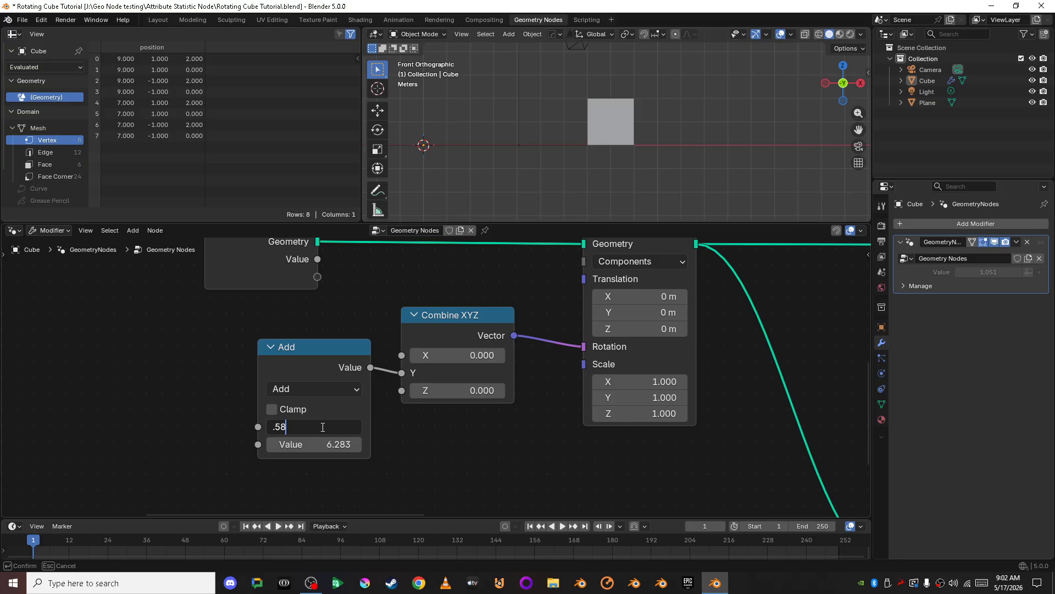
pyautogui.press('Return')
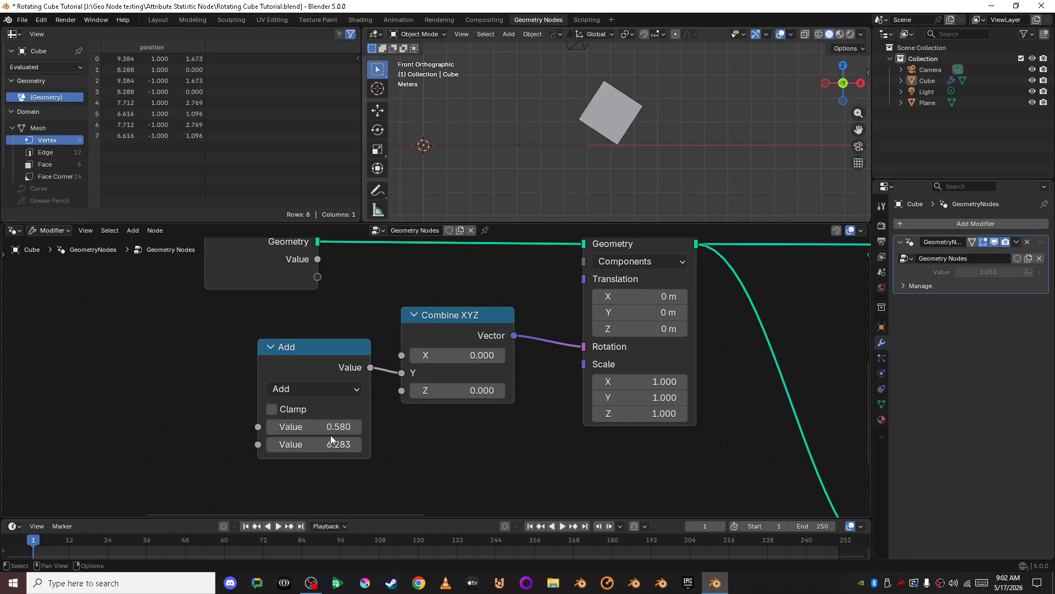
# Change both Add nodes, the one driving rotation and the one driving the second Set Position offset, to Multiply
pyautogui.click(302, 390)
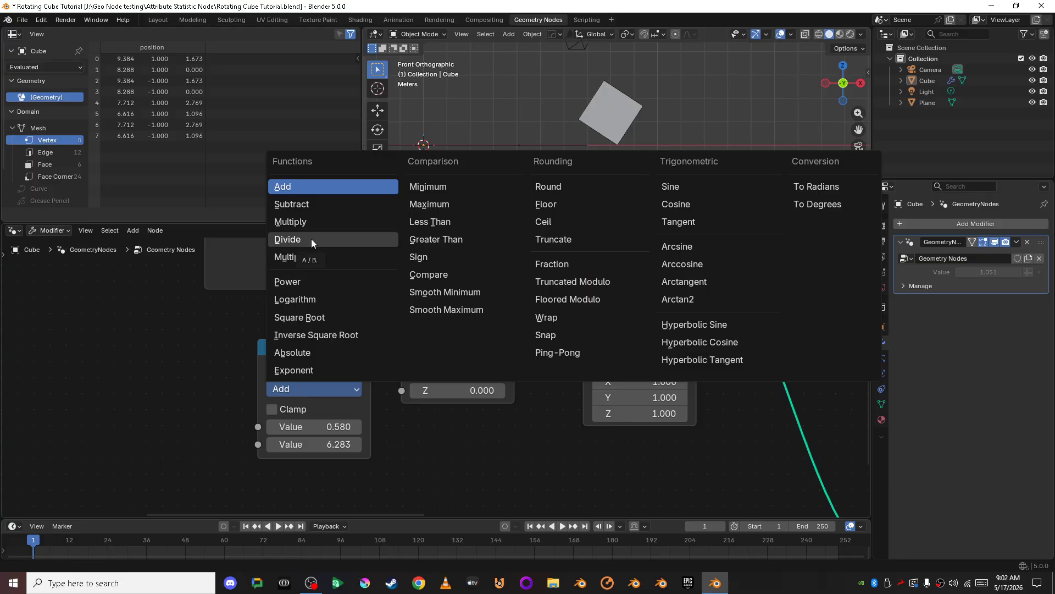
pyautogui.click(318, 224)
pyautogui.scroll(-6, 612, 349)
pyautogui.moveTo(752, 356); pyautogui.dragTo(126, 345, button='middle')
pyautogui.scroll(2, 434, 380)
pyautogui.click(509, 401)
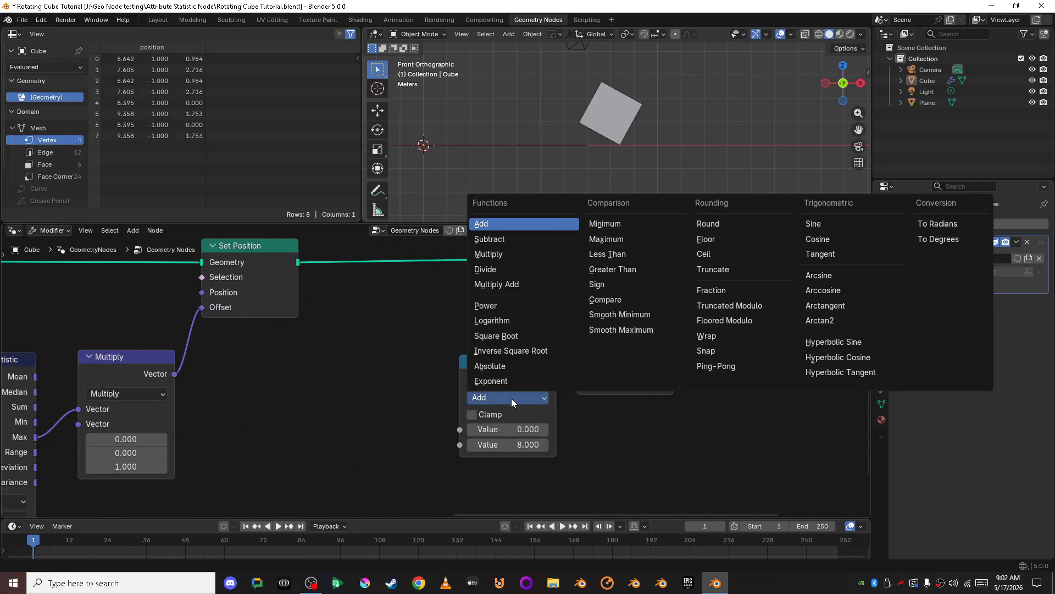
pyautogui.click(520, 254)
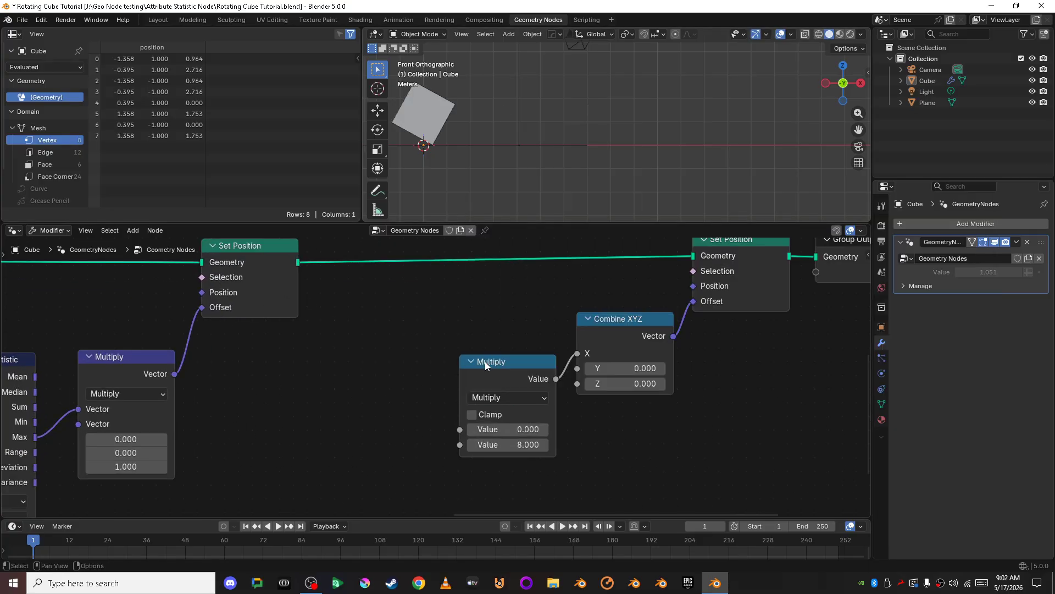
# Test the rotation Multiply node by setting its first value to 0 and raising it to 1
pyautogui.scroll(-4, 381, 385)
pyautogui.moveTo(416, 429); pyautogui.dragTo(85, 395, button='middle')
pyautogui.scroll(5, 279, 407)
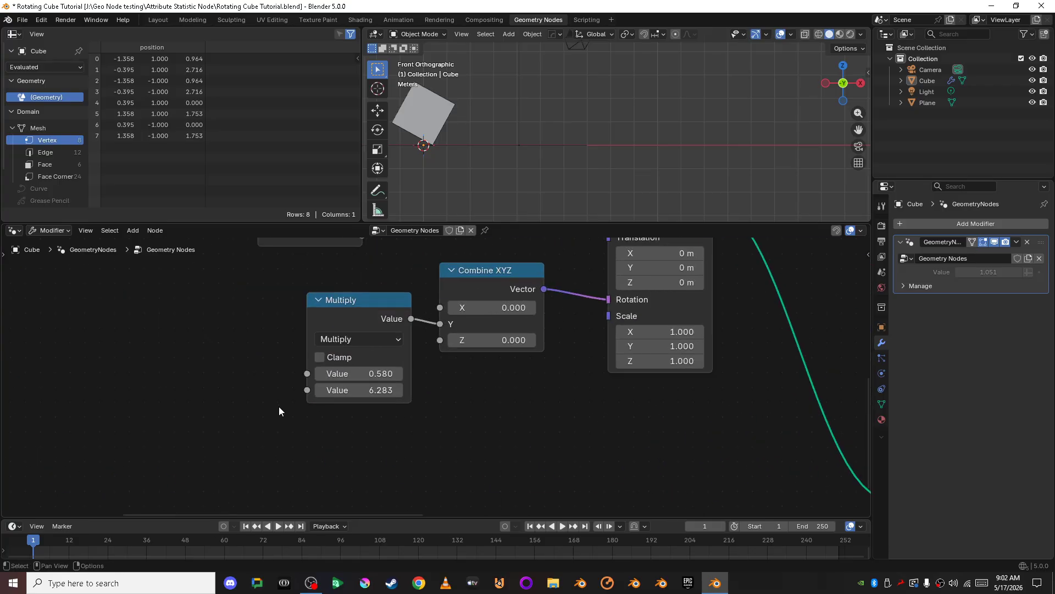
pyautogui.scroll(3, 279, 407)
pyautogui.keyDown('shift'); pyautogui.moveTo(523, 130); pyautogui.dragTo(625, 134, button='middle'); pyautogui.keyUp('shift')
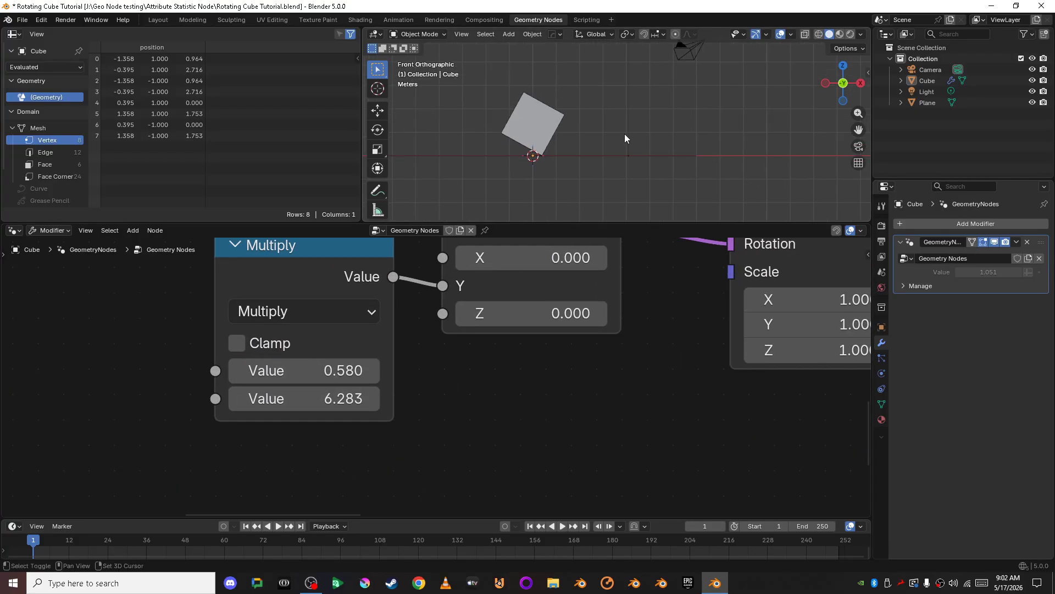
pyautogui.click(319, 372)
pyautogui.write('0')
pyautogui.press('Return')
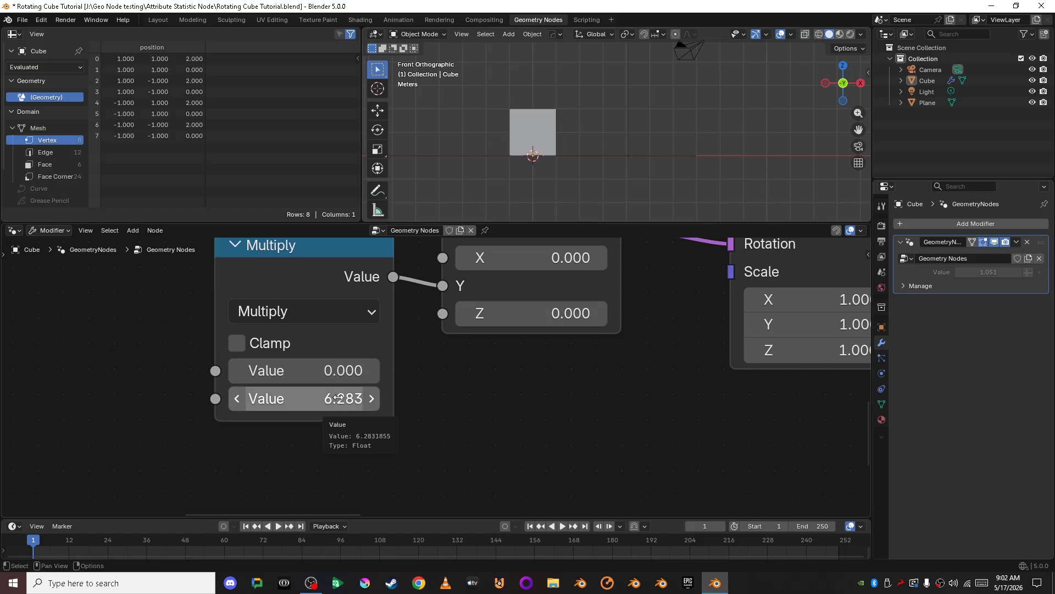
pyautogui.moveTo(340, 370); pyautogui.dragTo(497, 371)
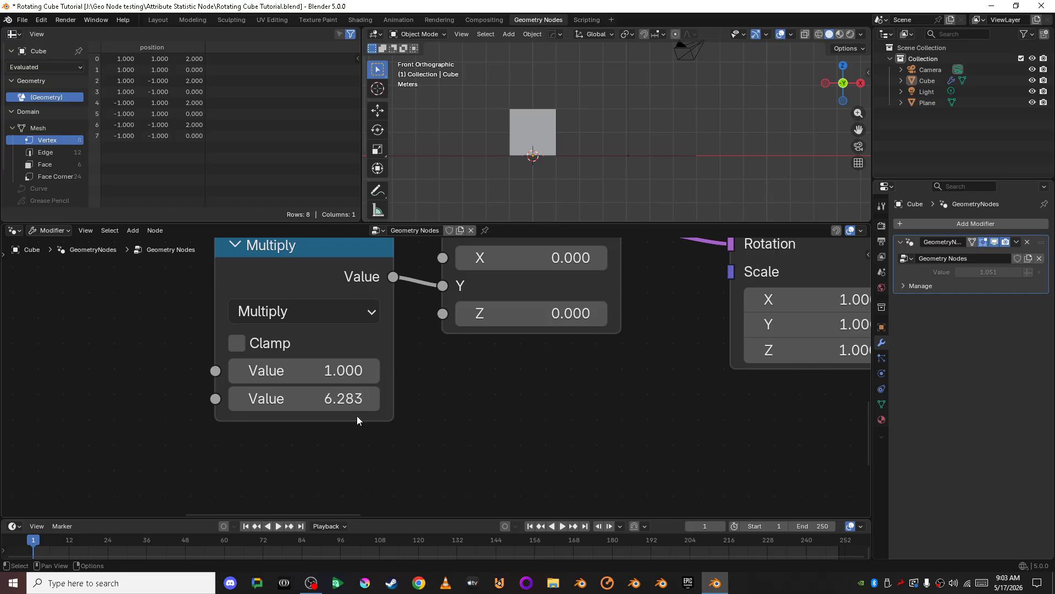
# Duplicate the Group Input node and place the copy beside the rotation Multiply node
pyautogui.scroll(-2, 443, 414)
pyautogui.moveTo(597, 354); pyautogui.dragTo(433, 455, button='middle')
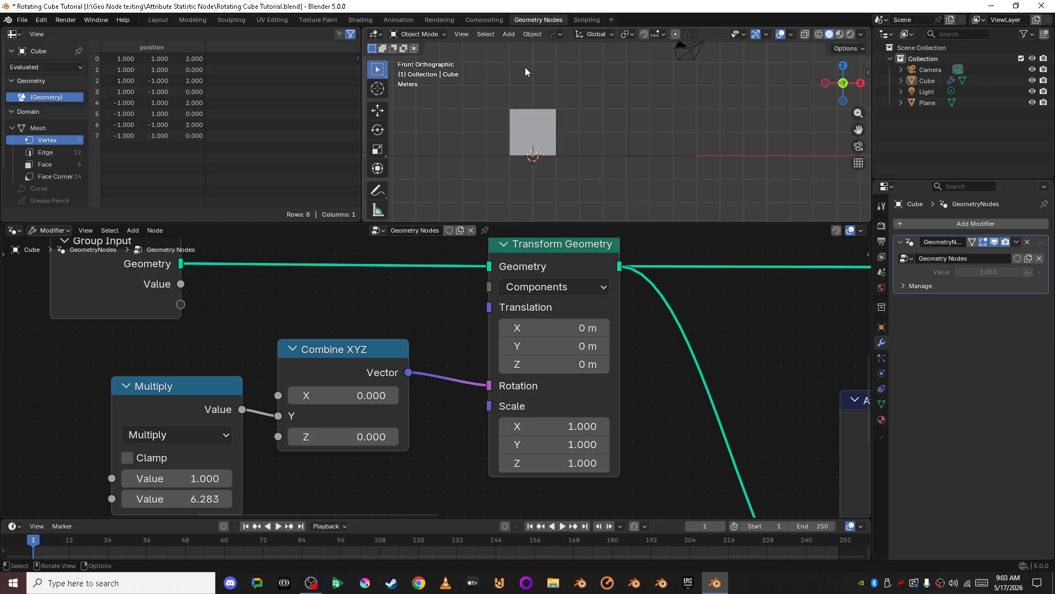
pyautogui.scroll(-5, 406, 328)
pyautogui.moveTo(391, 357); pyautogui.dragTo(609, 362, button='middle')
pyautogui.moveTo(470, 320)
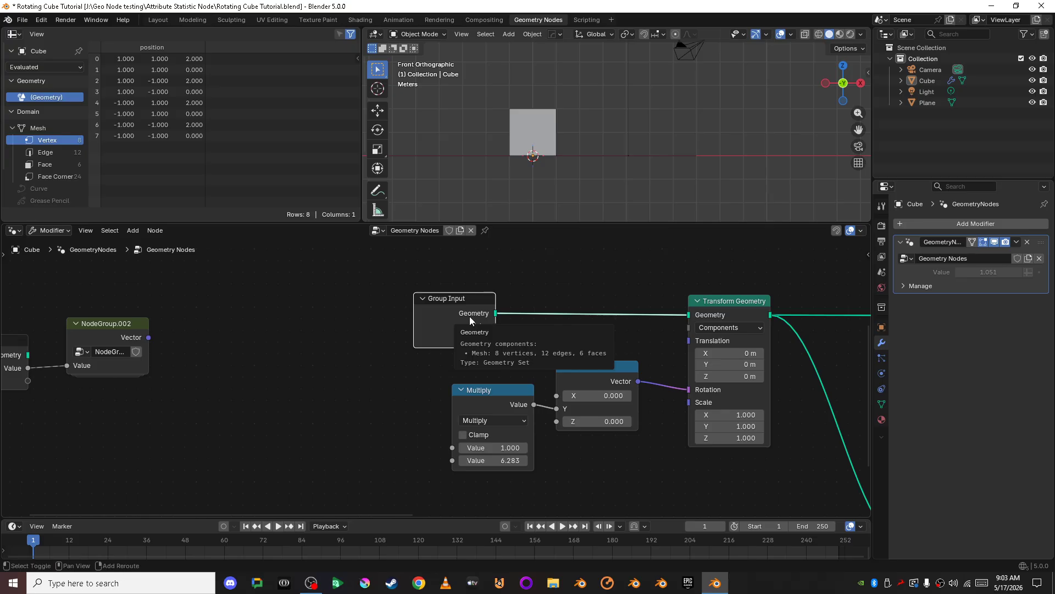
pyautogui.hotkey('shift', 'd')
pyautogui.click(369, 408)
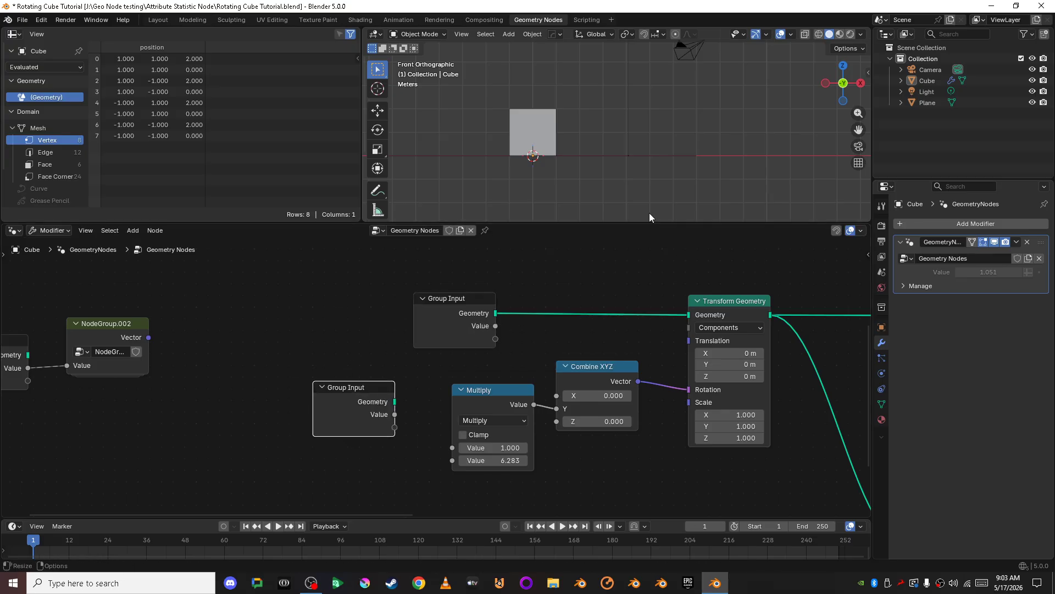
# Connect the duplicated Group Input's Value output to the rotation Multiply node's first value
pyautogui.scroll(2, 404, 416)
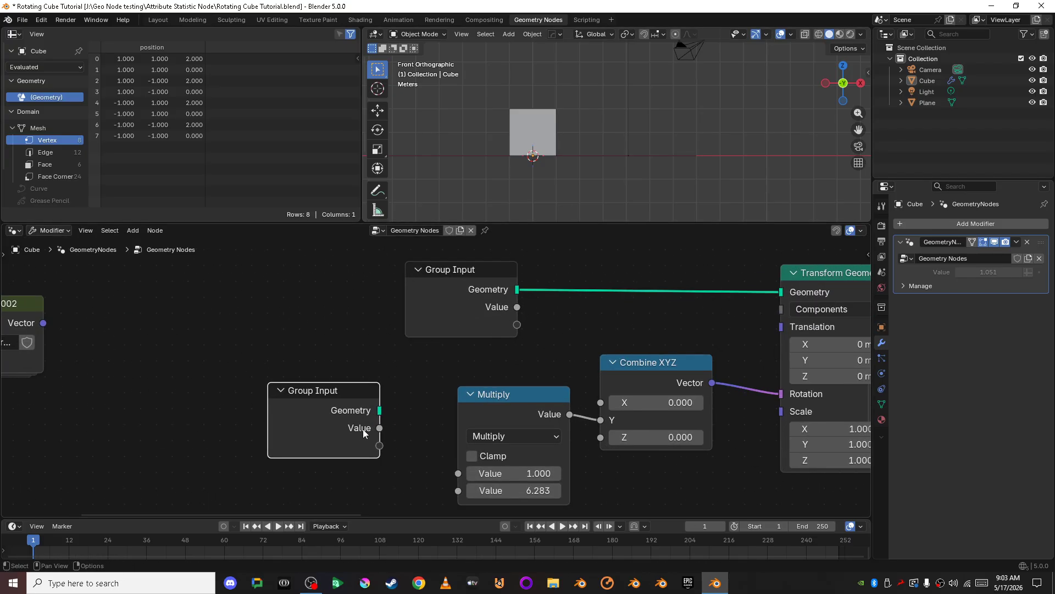
pyautogui.scroll(-3, 363, 431)
pyautogui.keyDown('shift'); pyautogui.moveTo(354, 440); pyautogui.dragTo(273, 384, button='middle'); pyautogui.keyUp('shift')
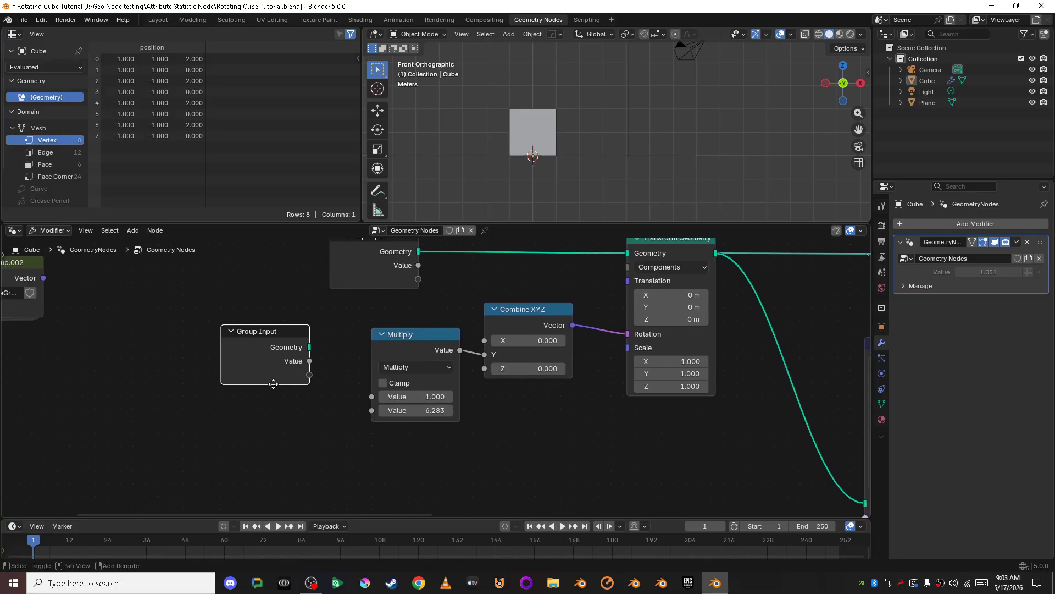
pyautogui.scroll(2, 273, 383)
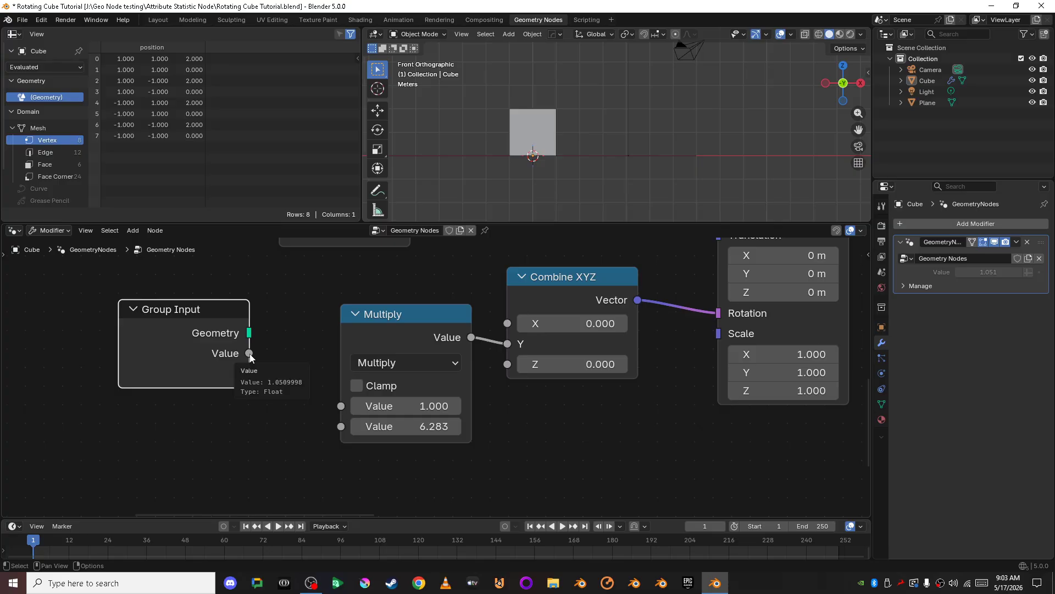
pyautogui.moveTo(249, 353); pyautogui.dragTo(274, 347)
pyautogui.moveTo(341, 390); pyautogui.dragTo(340, 394)
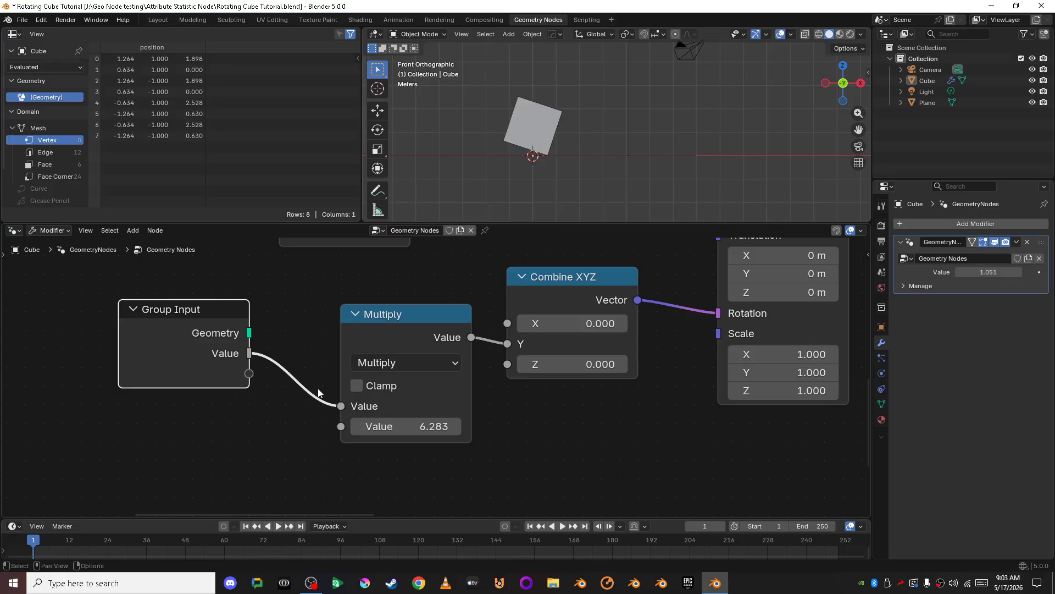
pyautogui.scroll(-3, 648, 393)
pyautogui.keyDown('shift'); pyautogui.moveTo(649, 393); pyautogui.dragTo(769, 365, button='middle'); pyautogui.keyUp('shift')
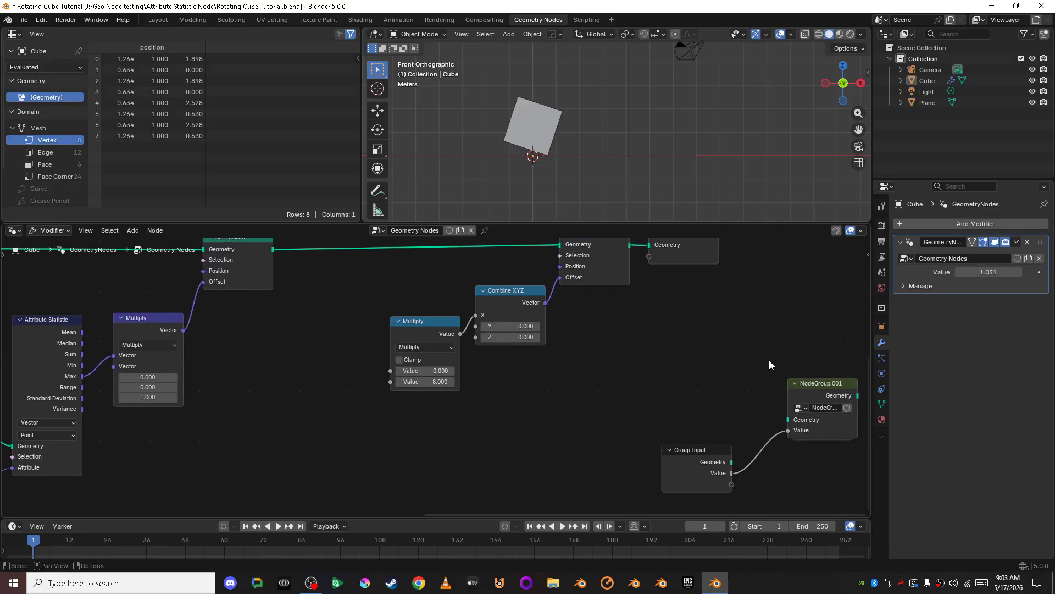
# Duplicate the Group Input node beside the X-offset Multiply node and connect its Value output to the Multiply's first value
pyautogui.hotkey('shift', 'd')
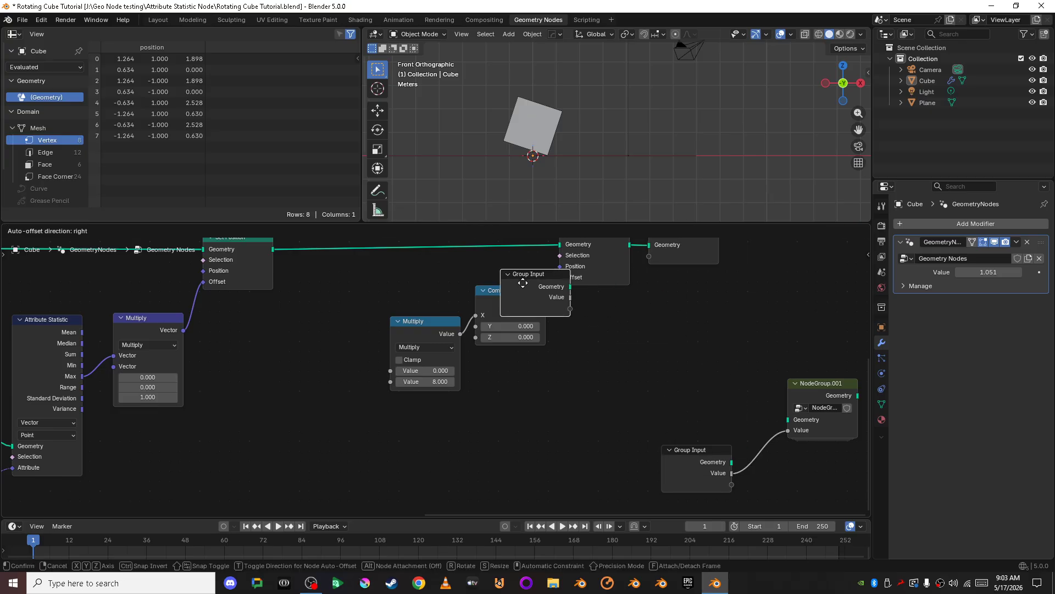
pyautogui.click(307, 350)
pyautogui.scroll(3, 303, 355)
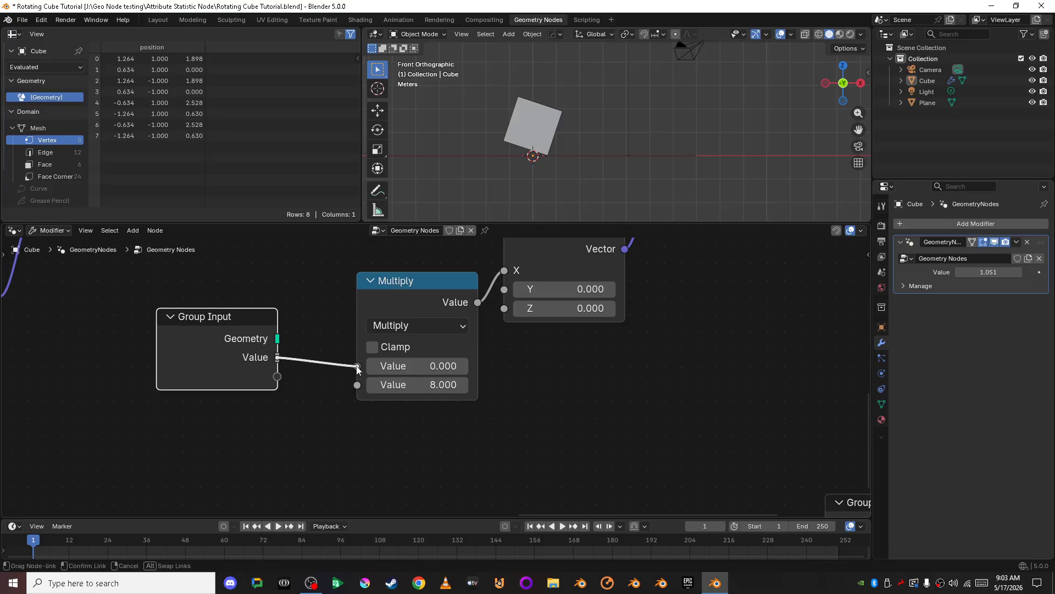
pyautogui.moveTo(357, 367); pyautogui.dragTo(357, 367)
# Lower the modifier's Value to -0.049 and inspect up close where the cube touches the ground line
pyautogui.moveTo(1003, 273); pyautogui.dragTo(926, 273)
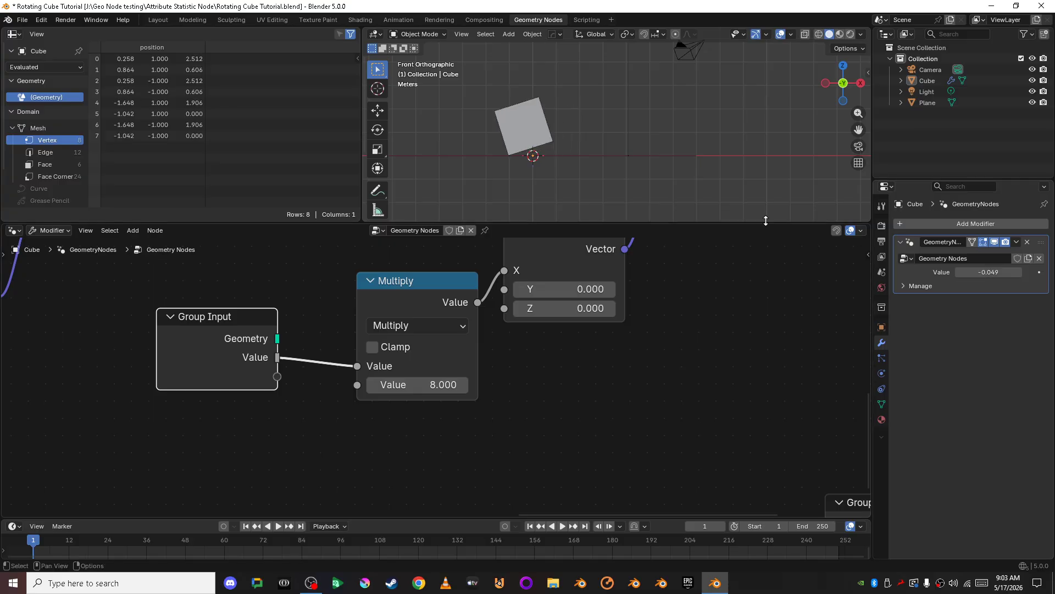
pyautogui.scroll(5, 632, 178)
pyautogui.keyDown('shift'); pyautogui.moveTo(549, 169); pyautogui.dragTo(772, 122, button='middle'); pyautogui.keyUp('shift')
pyautogui.scroll(3, 681, 154)
pyautogui.scroll(2, 680, 155)
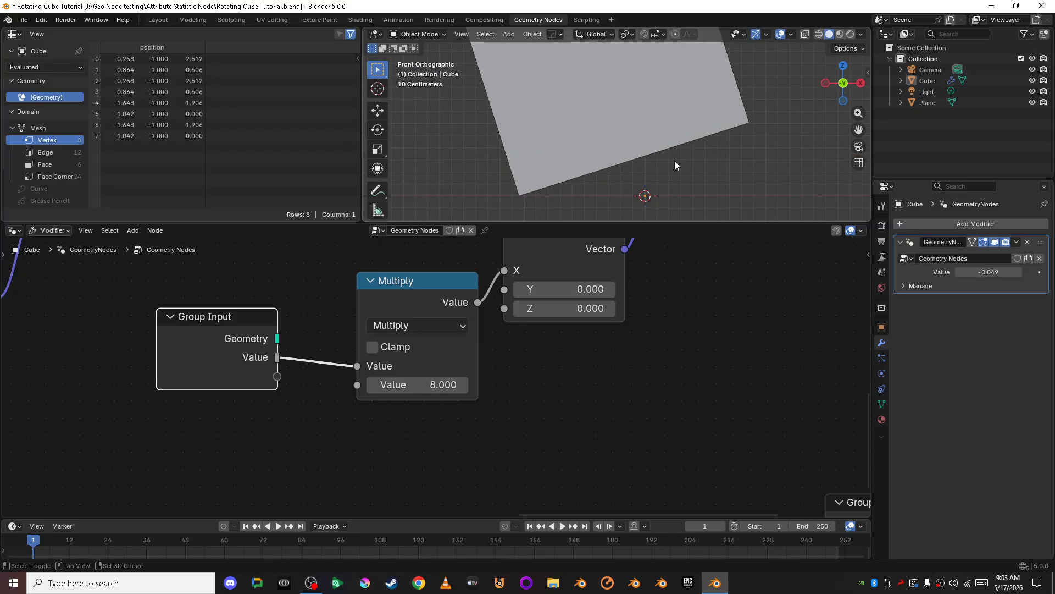
pyautogui.keyDown('shift'); pyautogui.moveTo(676, 165); pyautogui.dragTo(710, 123, button='middle'); pyautogui.keyUp('shift')
# Test the cube's rolling at modifier Values of -0.149, -0.119 and -0.259 in close-up, perspective and front views
pyautogui.moveTo(988, 271); pyautogui.dragTo(962, 271)
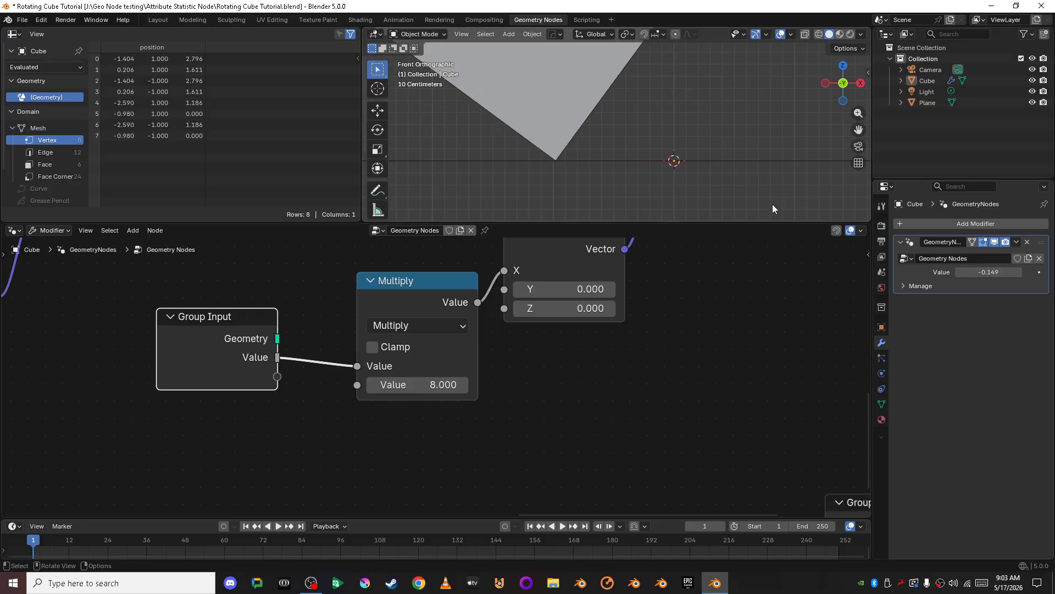
pyautogui.scroll(3, 564, 160)
pyautogui.keyDown('shift'); pyautogui.moveTo(565, 160); pyautogui.dragTo(608, 131, button='middle'); pyautogui.keyUp('shift')
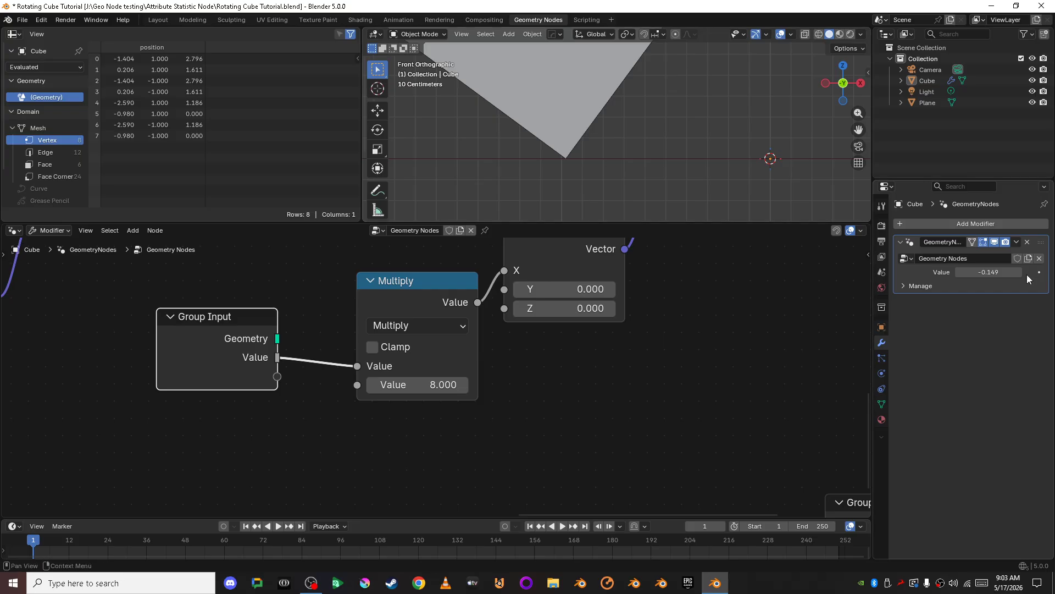
pyautogui.moveTo(988, 271)
pyautogui.mouseDown()
pyautogui.moveTo(976, 271)
pyautogui.moveTo(1025, 271)
pyautogui.moveTo(995, 271)
pyautogui.mouseUp()
pyautogui.moveTo(603, 136); pyautogui.dragTo(650, 154, button='middle')
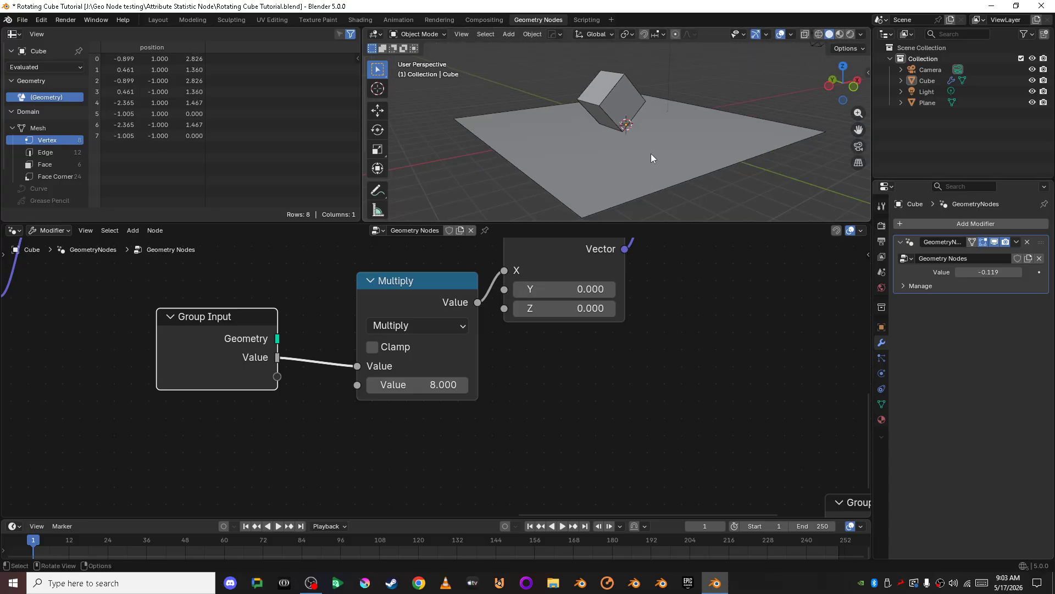
pyautogui.moveTo(988, 272)
pyautogui.mouseDown()
pyautogui.moveTo(951, 273)
pyautogui.moveTo(1028, 272)
pyautogui.moveTo(918, 272)
pyautogui.moveTo(1012, 272)
pyautogui.moveTo(954, 271)
pyautogui.moveTo(971, 271)
pyautogui.mouseUp()
pyautogui.click(854, 87)
pyautogui.scroll(-4, 708, 343)
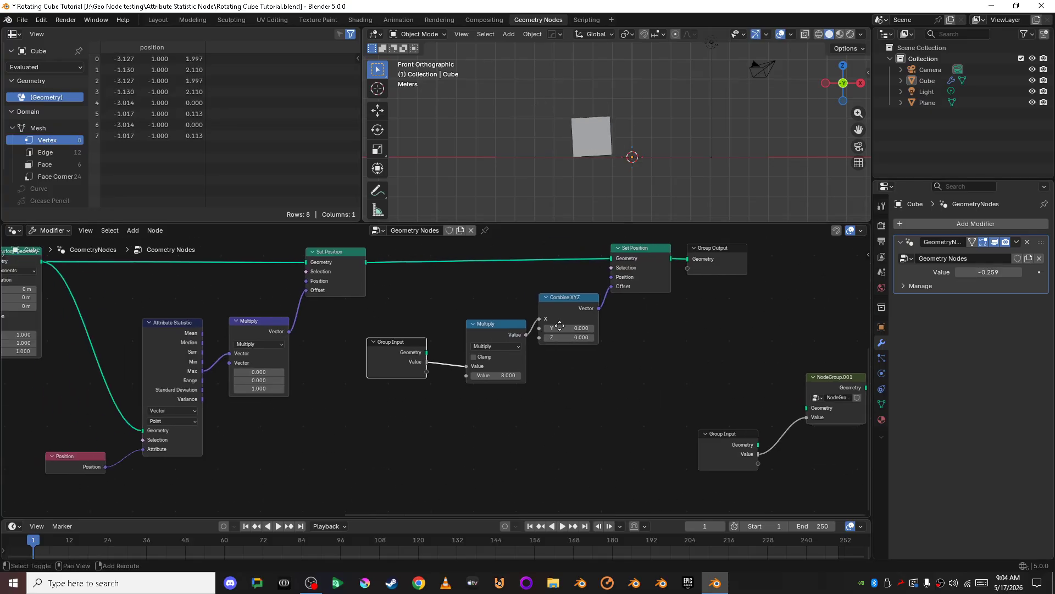
# Move NodeGroup.002 and its connected Group Input below the rotation Multiply and Combine XYZ nodes
pyautogui.moveTo(560, 326); pyautogui.dragTo(503, 434, button='middle')
pyautogui.scroll(-3, 186, 355)
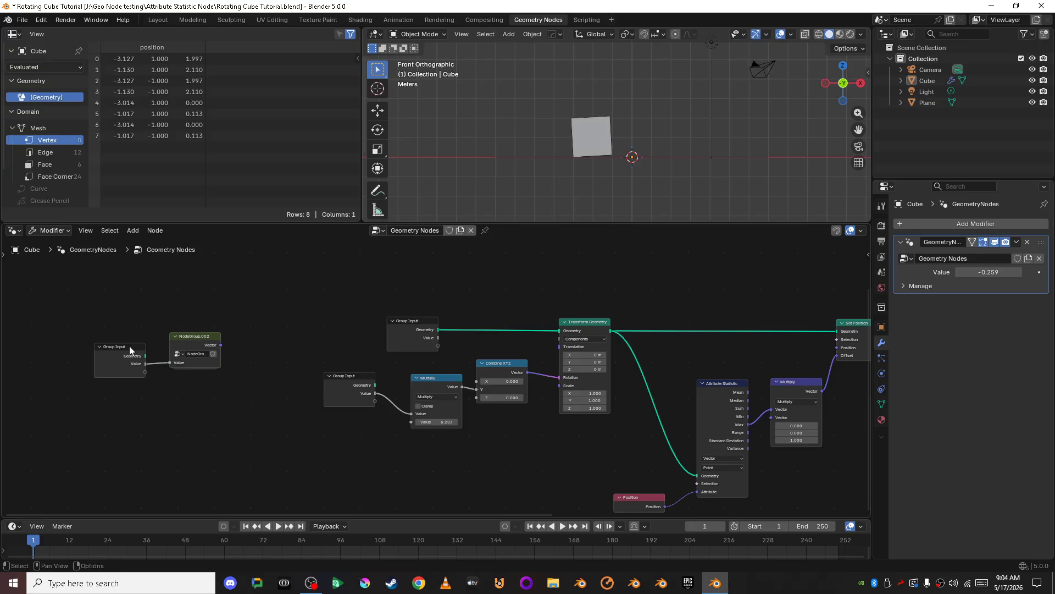
pyautogui.moveTo(99, 334); pyautogui.dragTo(218, 393)
pyautogui.moveTo(187, 338); pyautogui.dragTo(481, 448)
pyautogui.scroll(-9, 372, 338)
pyautogui.scroll(6, 437, 323)
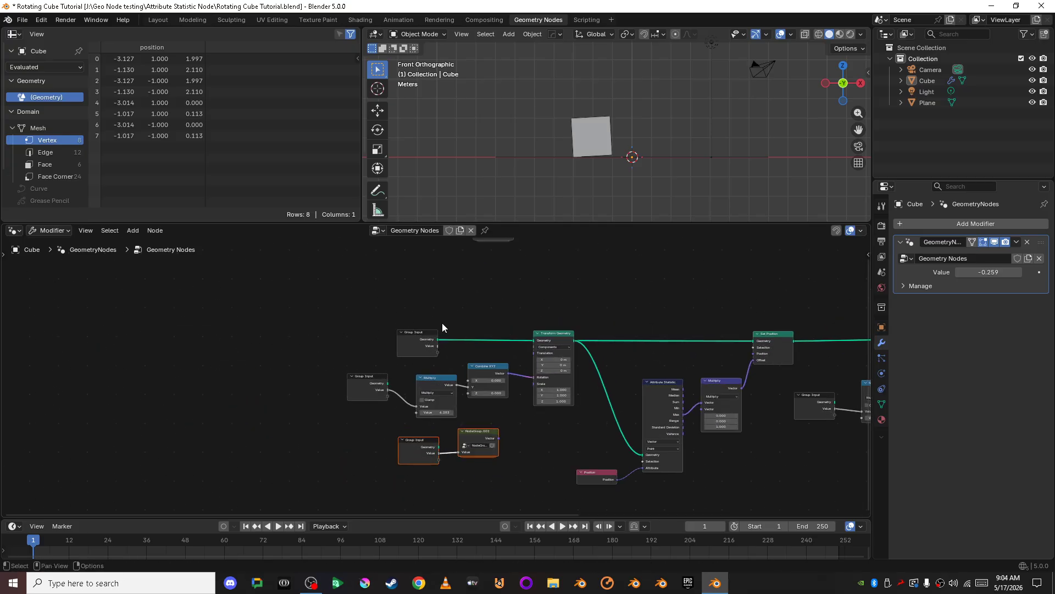
# Place the NodeGroup node above the geometry Group Input and connect its Geometry output to Transform Geometry
pyautogui.moveTo(442, 322); pyautogui.dragTo(404, 374, button='middle')
pyautogui.scroll(5, 409, 360)
pyautogui.scroll(-3, 432, 319)
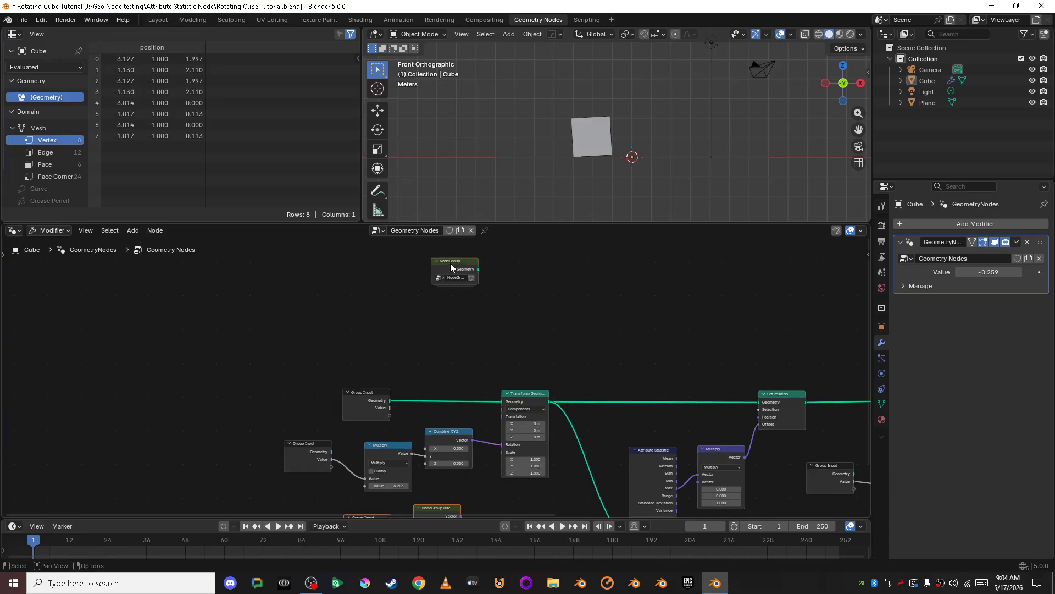
pyautogui.moveTo(450, 262); pyautogui.dragTo(360, 359)
pyautogui.scroll(3, 365, 366)
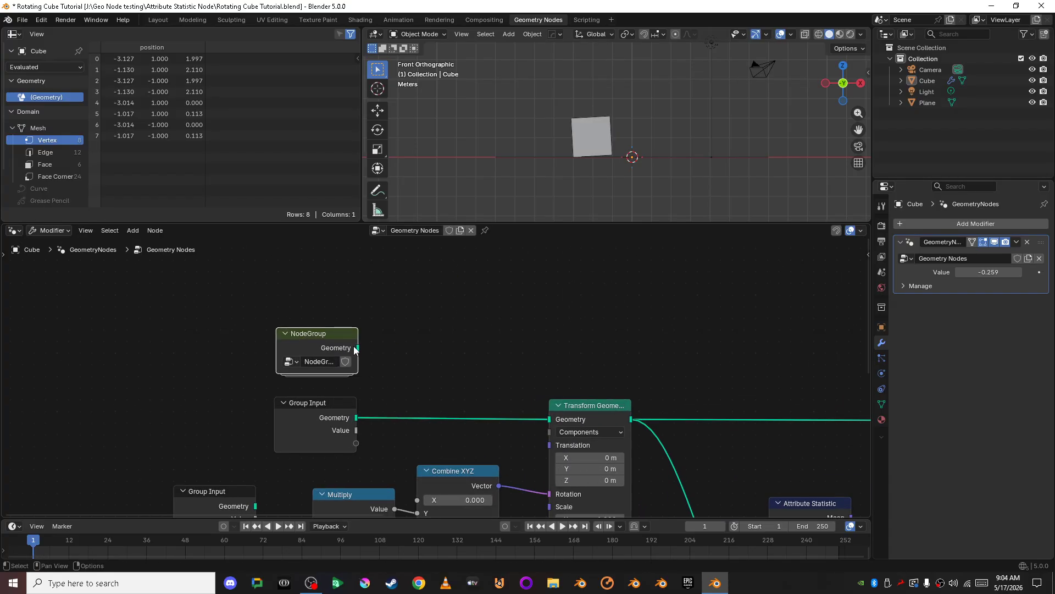
pyautogui.moveTo(556, 404); pyautogui.dragTo(549, 414)
# Connect NodeGroup.002's Vector output to the Rotation input of Transform Geometry
pyautogui.moveTo(487, 444); pyautogui.dragTo(470, 293, button='middle')
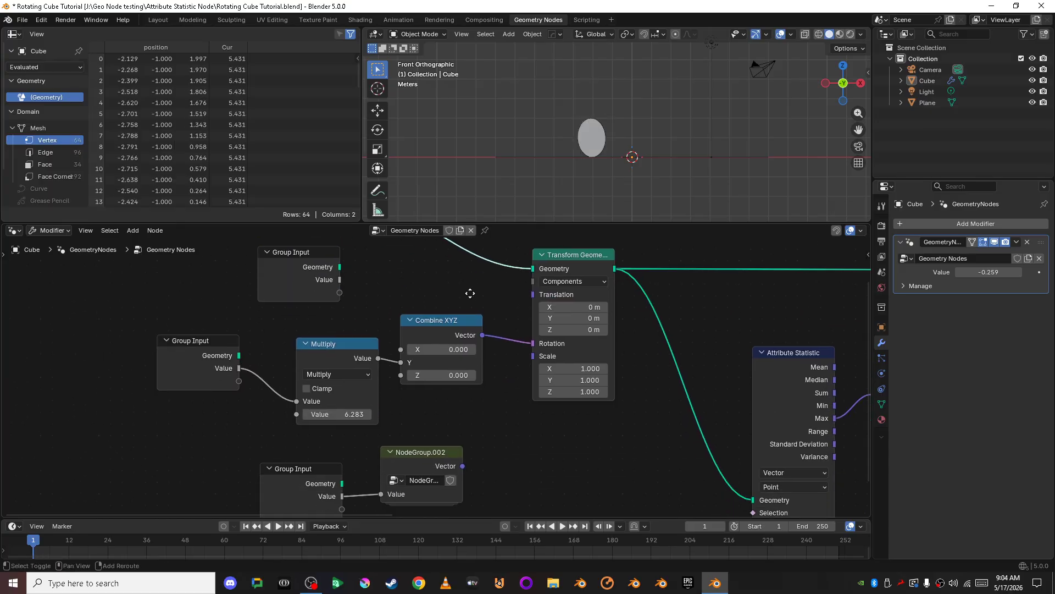
pyautogui.moveTo(461, 466); pyautogui.dragTo(524, 355)
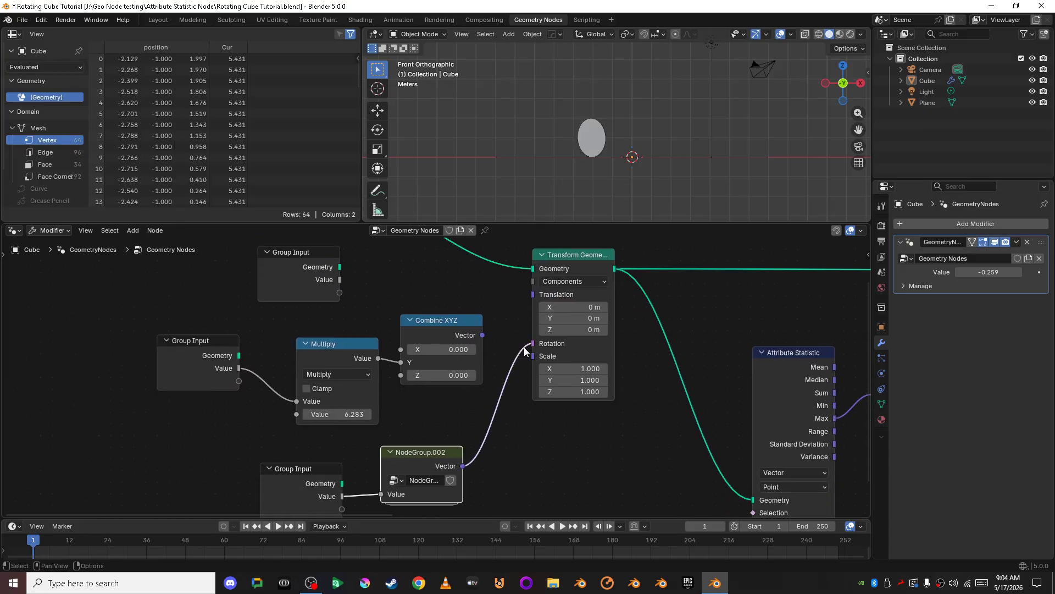
# Make room before Group Output, detach NodeGroup.001 from its Group Input and insert it after the second Set Position
pyautogui.scroll(-6, 572, 376)
pyautogui.moveTo(648, 380); pyautogui.dragTo(118, 403, button='middle')
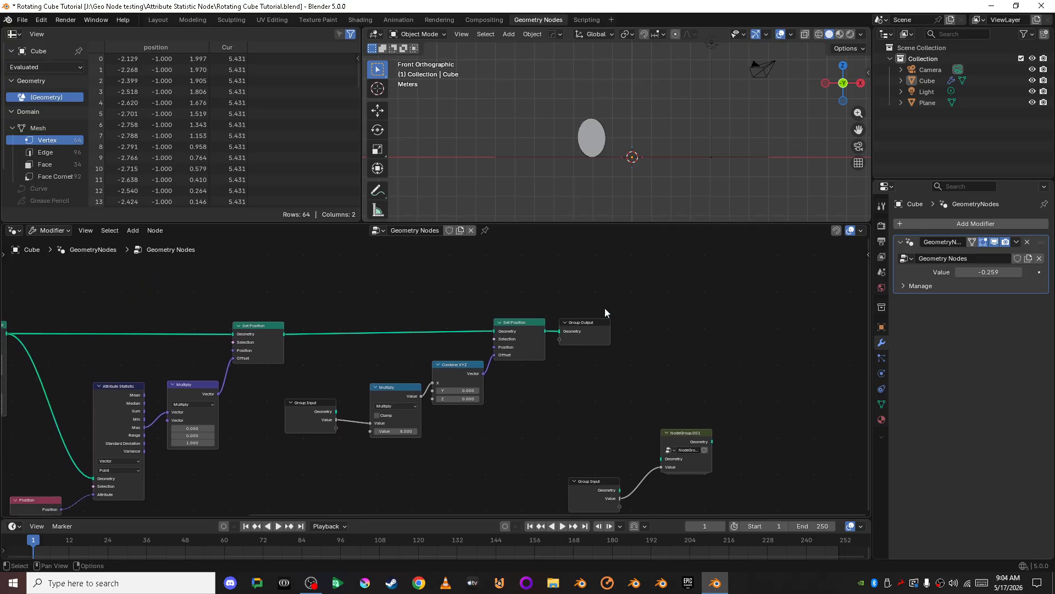
pyautogui.moveTo(593, 327); pyautogui.dragTo(750, 329)
pyautogui.moveTo(654, 467); pyautogui.dragTo(632, 479)
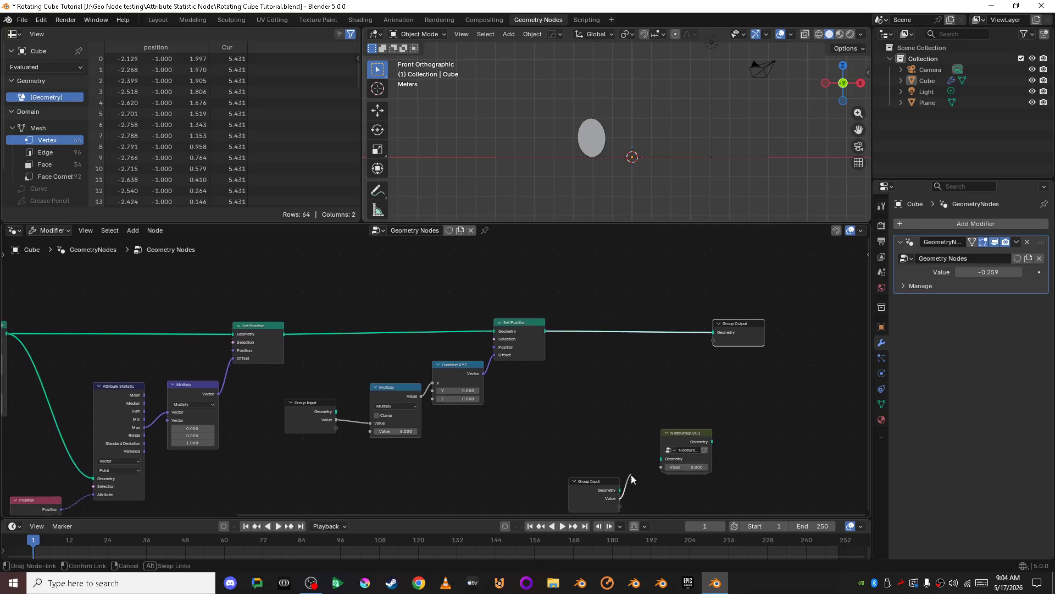
pyautogui.moveTo(686, 428); pyautogui.dragTo(633, 317)
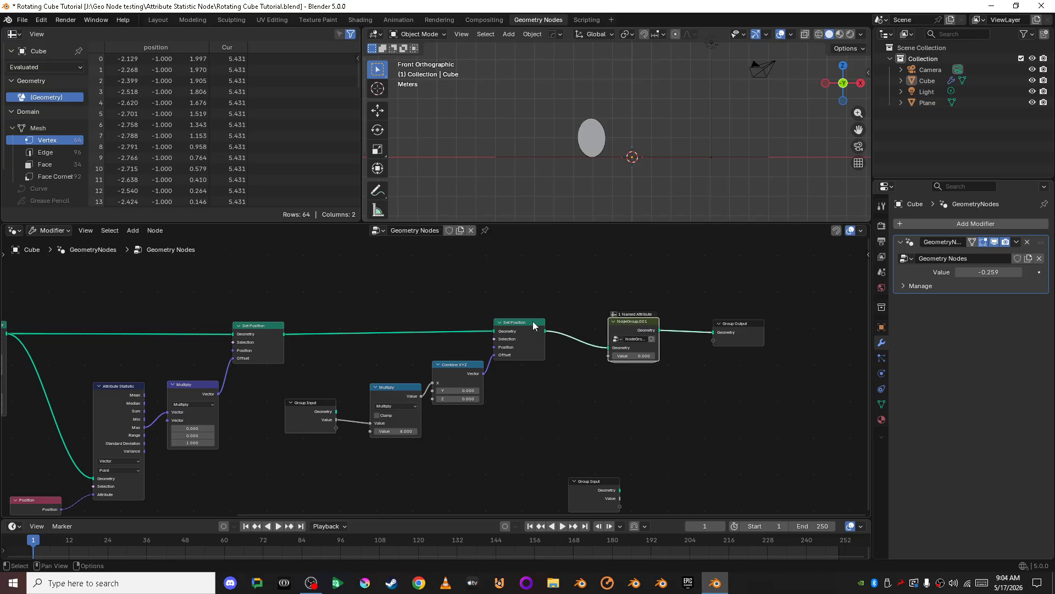
# Pull the second Set Position out of the geometry chain and connect the lower Group Input's Value to NodeGroup.001's Value
pyautogui.keyDown('alt'); pyautogui.moveTo(532, 325); pyautogui.dragTo(539, 371); pyautogui.keyUp('alt')
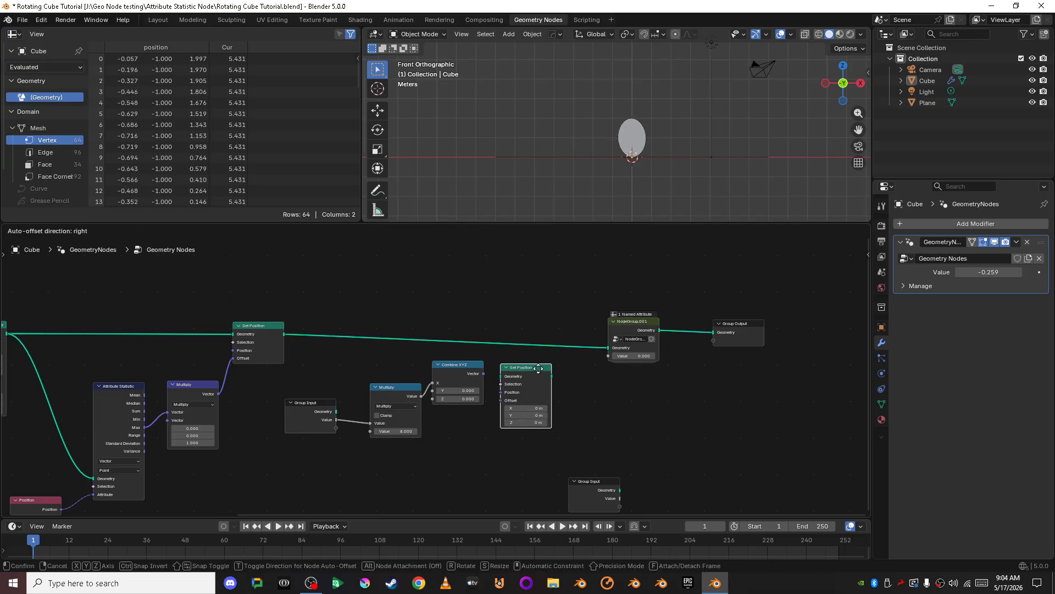
pyautogui.moveTo(620, 490); pyautogui.dragTo(615, 403)
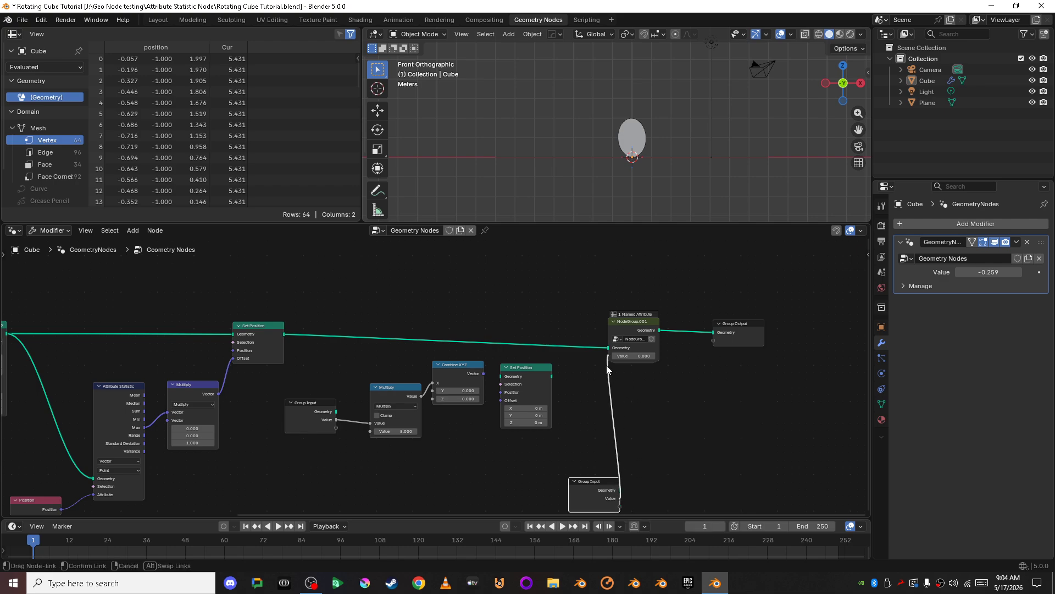
pyautogui.moveTo(607, 367); pyautogui.dragTo(608, 363)
# Test the elliptical cylinder's rolling by lowering the modifier's Value to -0.402 and -0.635, viewing it in perspective
pyautogui.scroll(4, 613, 130)
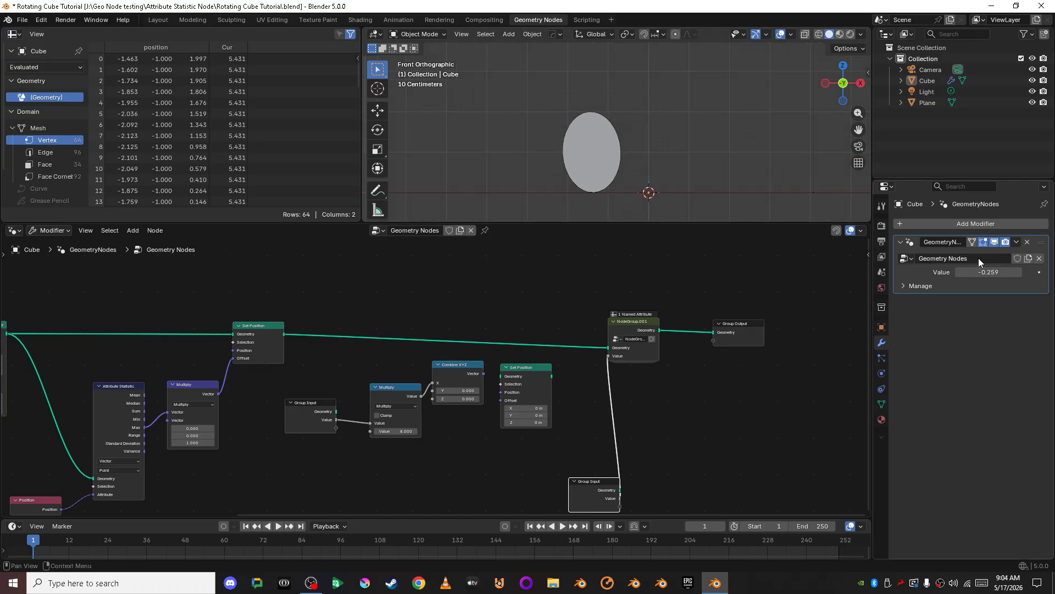
pyautogui.moveTo(978, 271); pyautogui.dragTo(759, 270)
pyautogui.moveTo(659, 110); pyautogui.dragTo(638, 132, button='middle')
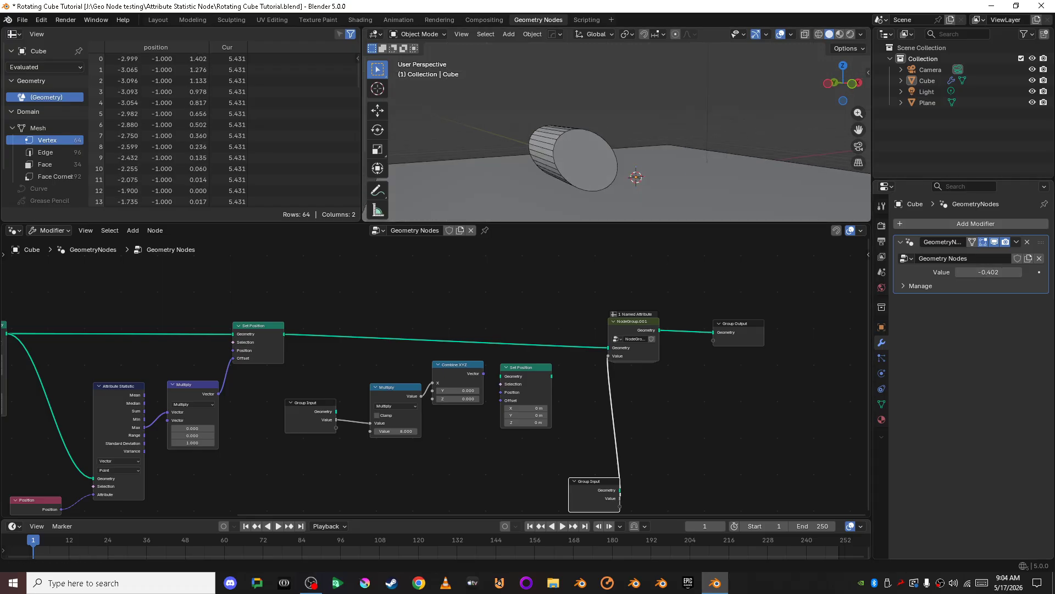
pyautogui.moveTo(991, 274); pyautogui.dragTo(956, 274)
# Move the disconnected rotation Group Input, Multiply and Combine XYZ nodes aside, clear of the active chain
pyautogui.scroll(-7, 393, 303)
pyautogui.moveTo(302, 367); pyautogui.dragTo(707, 360, button='middle')
pyautogui.scroll(6, 670, 377)
pyautogui.moveTo(690, 417); pyautogui.dragTo(642, 423, button='middle')
pyautogui.moveTo(367, 363); pyautogui.dragTo(329, 360)
pyautogui.scroll(6, 350, 354)
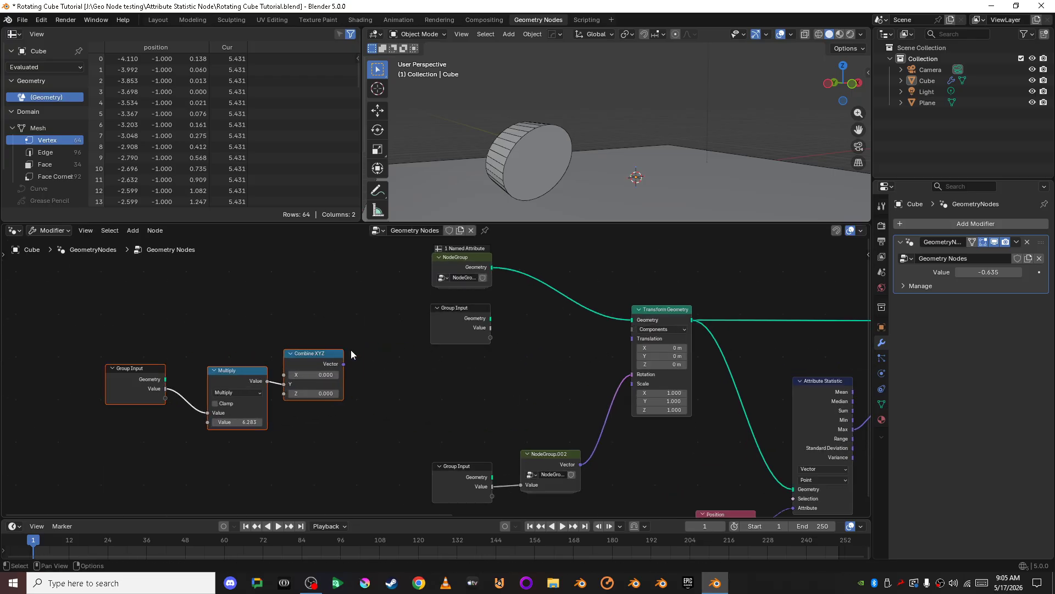
# Open NodeGroup for editing and examine its chain from Cylinder through Curve Length to Store Named Attribute
pyautogui.moveTo(374, 268); pyautogui.dragTo(374, 369, button='middle')
pyautogui.scroll(2, 434, 379)
pyautogui.moveTo(460, 398); pyautogui.dragTo(60, 341)
pyautogui.click(481, 319)
pyautogui.press('Tab')
pyautogui.click(481, 319)
pyautogui.scroll(-10, 511, 315)
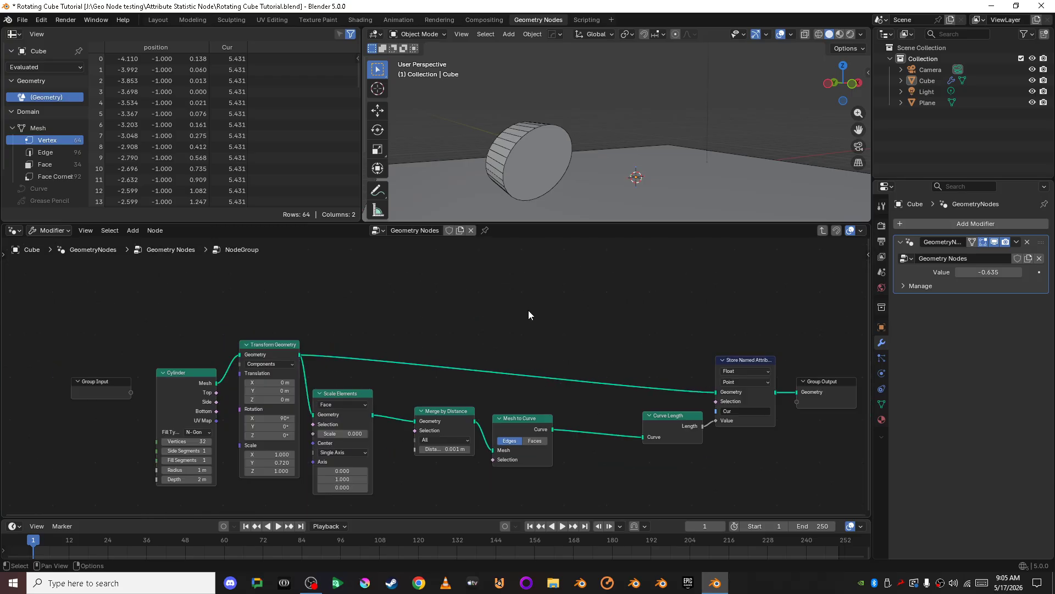
pyautogui.keyDown('shift'); pyautogui.moveTo(450, 359); pyautogui.dragTo(532, 325, button='middle'); pyautogui.keyUp('shift')
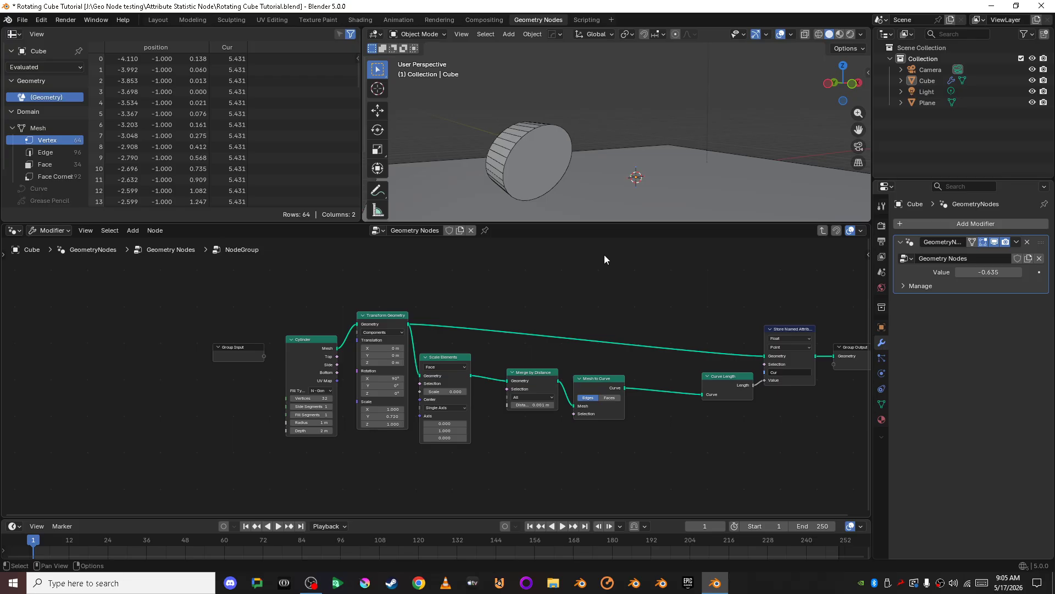
pyautogui.scroll(2, 437, 363)
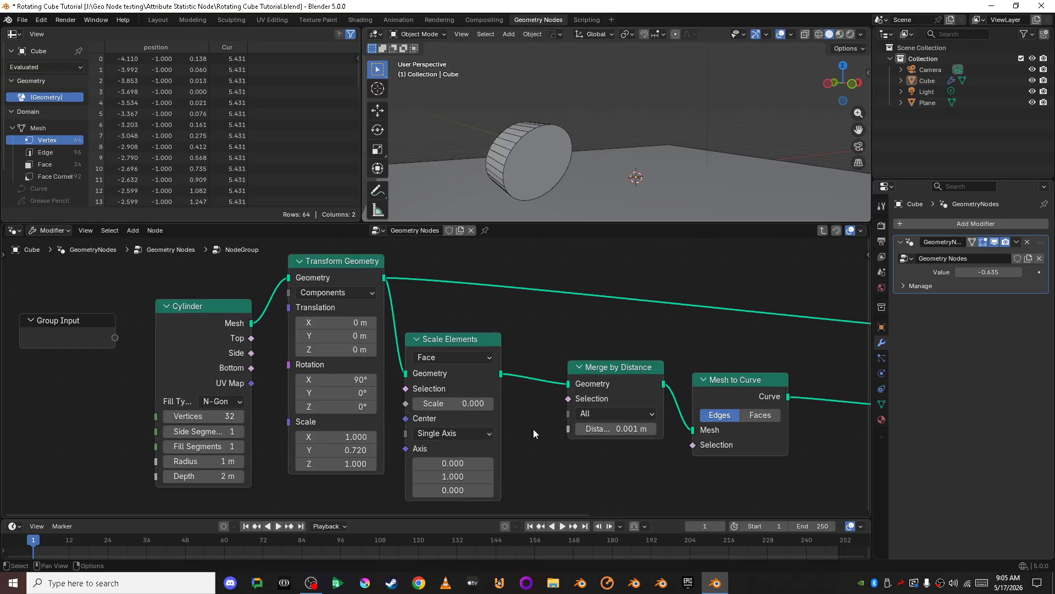
pyautogui.moveTo(533, 429); pyautogui.dragTo(358, 407, button='middle')
pyautogui.scroll(-2, 357, 407)
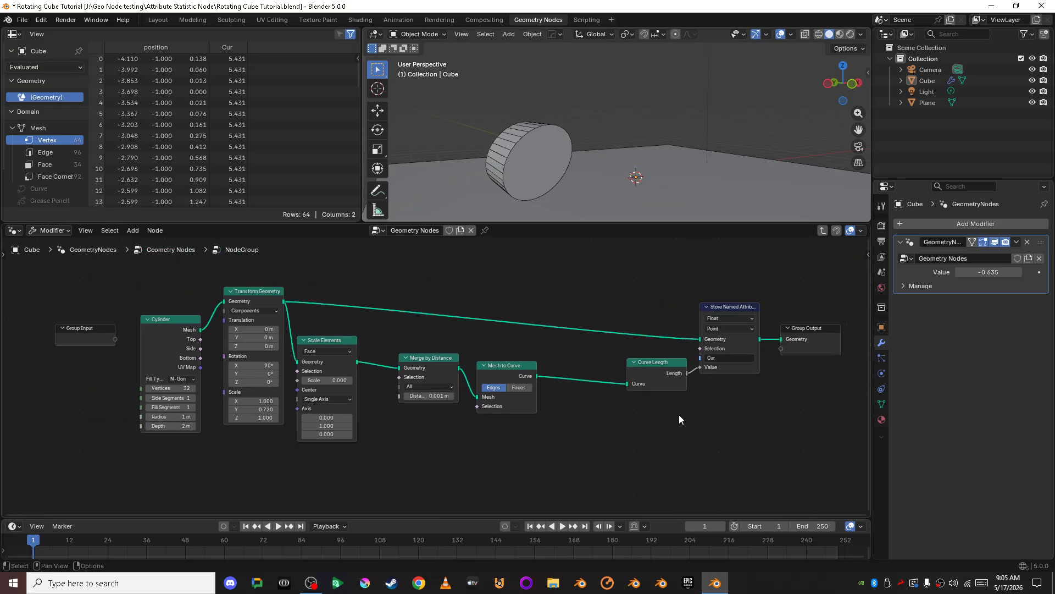
pyautogui.scroll(1, 680, 419)
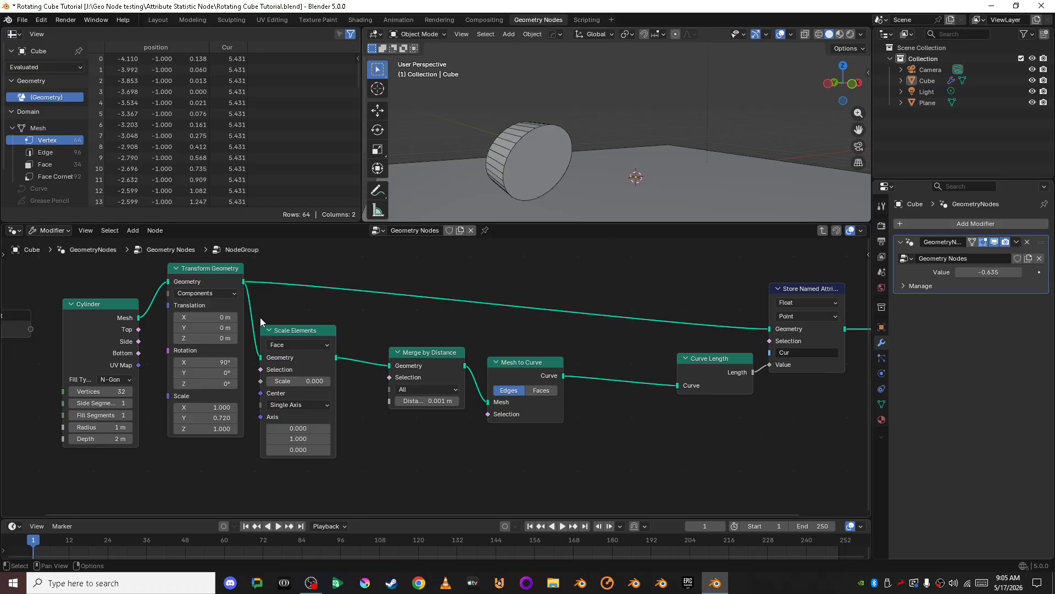
# Preview the Scale Elements output through a Viewer node and display the viewport in wireframe
pyautogui.click(311, 331)
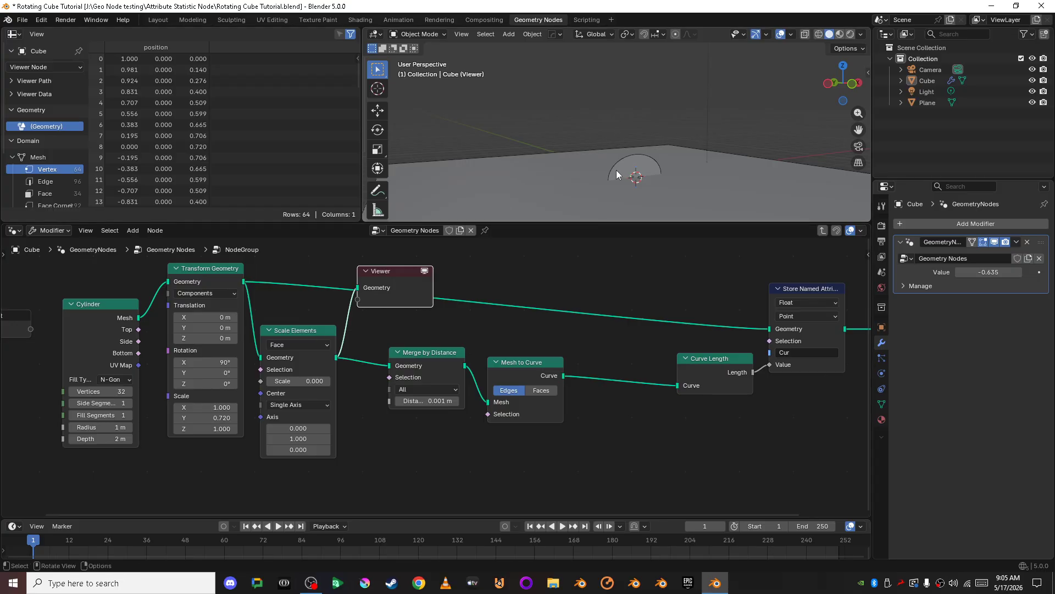
pyautogui.moveTo(674, 169)
pyautogui.mouseDown(button='middle')
pyautogui.moveTo(671, 177)
pyautogui.moveTo(654, 128)
pyautogui.moveTo(706, 165)
pyautogui.moveTo(735, 161)
pyautogui.moveTo(529, 139)
pyautogui.mouseUp(button='middle')
pyautogui.hotkey('shift', 'z')
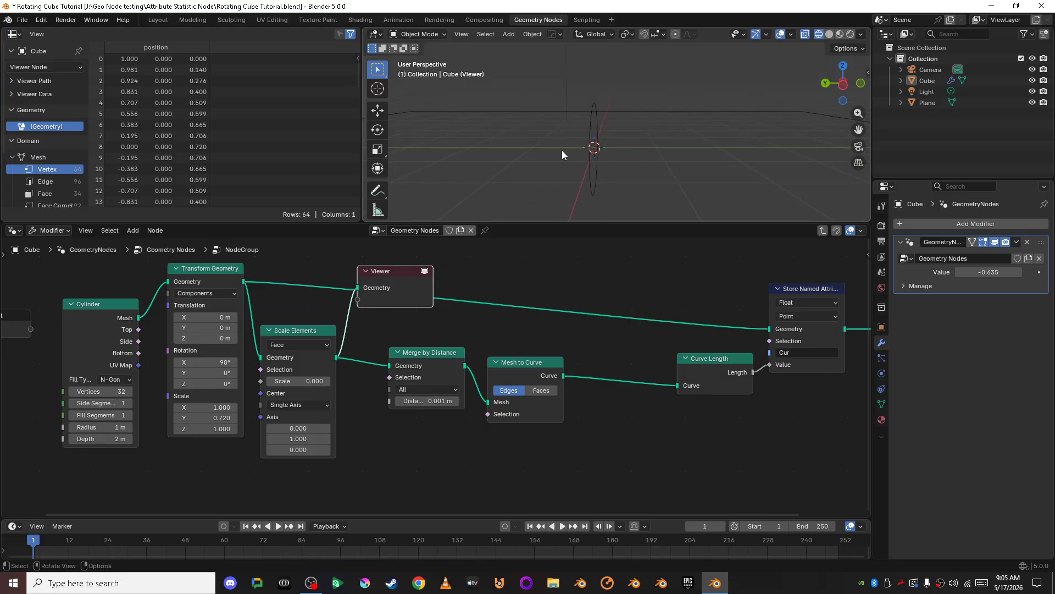
# Preview the Merge by Distance output through the Viewer node
pyautogui.click(425, 352)
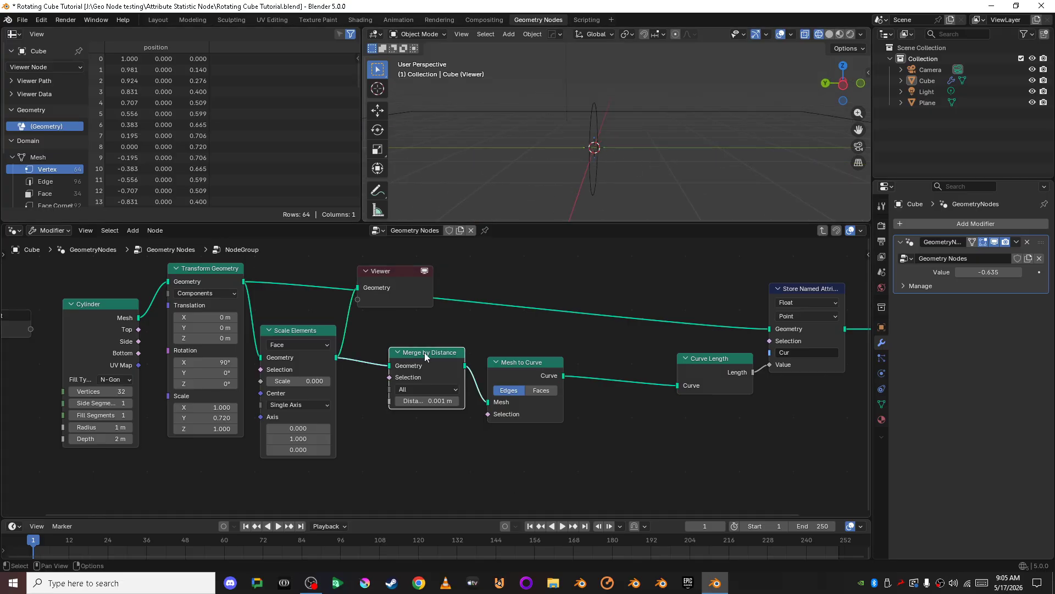
pyautogui.keyDown('ctrl'); pyautogui.keyDown('shift'); pyautogui.click(424, 351); pyautogui.keyUp('shift'); pyautogui.keyUp('ctrl')
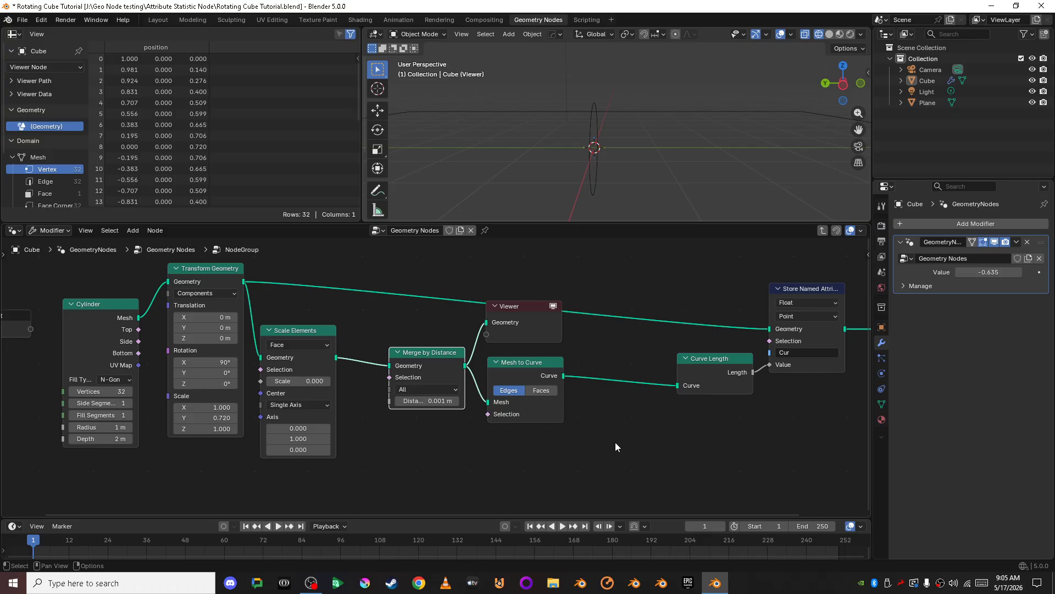
pyautogui.scroll(1, 433, 377)
# Orbit around the flattened outline and preview the Mesh to Curve output through the Viewer node
pyautogui.click(534, 366)
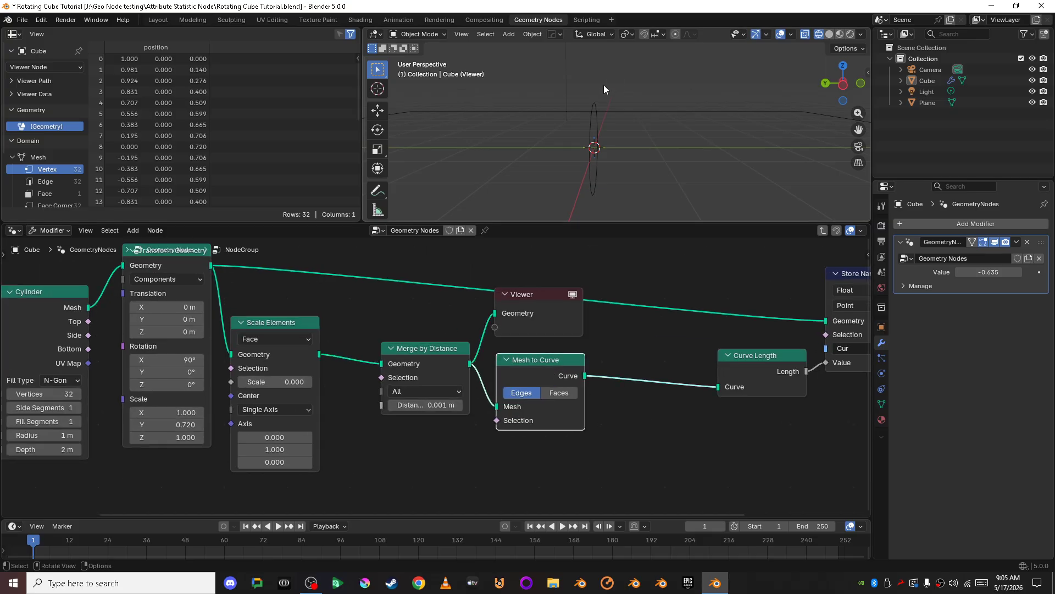
pyautogui.moveTo(603, 85); pyautogui.dragTo(579, 134, button='middle')
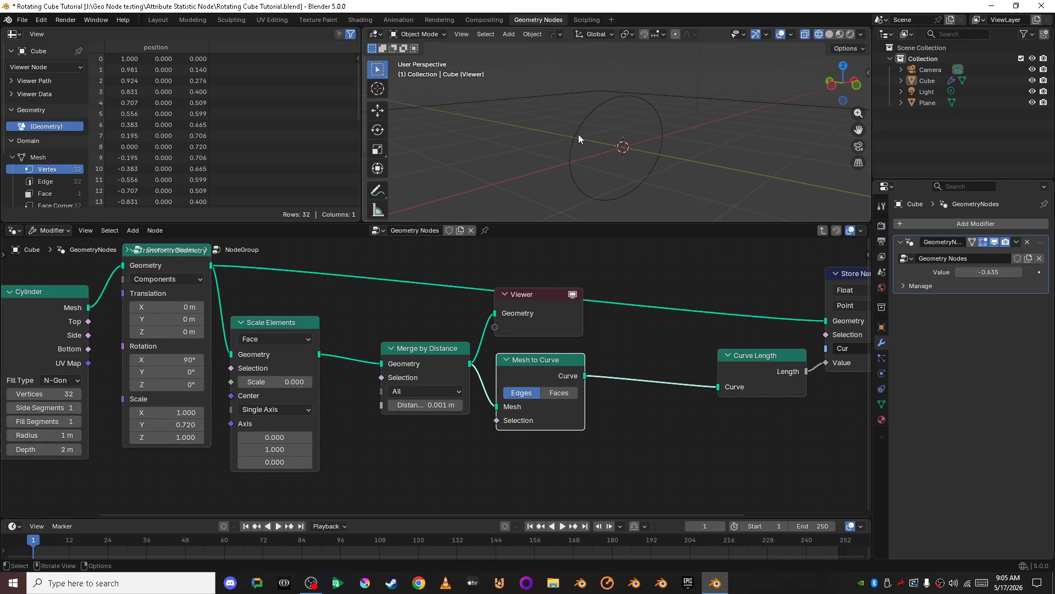
pyautogui.keyDown('ctrl'); pyautogui.keyDown('shift'); pyautogui.click(542, 367); pyautogui.keyUp('shift'); pyautogui.keyUp('ctrl')
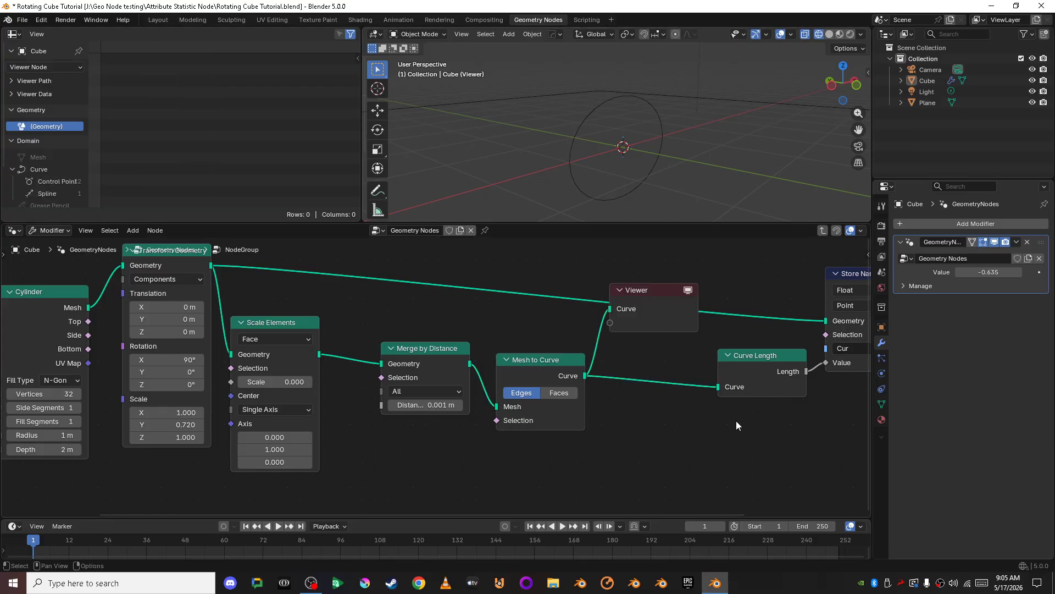
# Move the Curve Length node next to Mesh to Curve, beneath the Viewer node
pyautogui.scroll(1, 737, 420)
pyautogui.moveTo(696, 419); pyautogui.dragTo(499, 428, button='middle')
pyautogui.moveTo(591, 371); pyautogui.dragTo(471, 362)
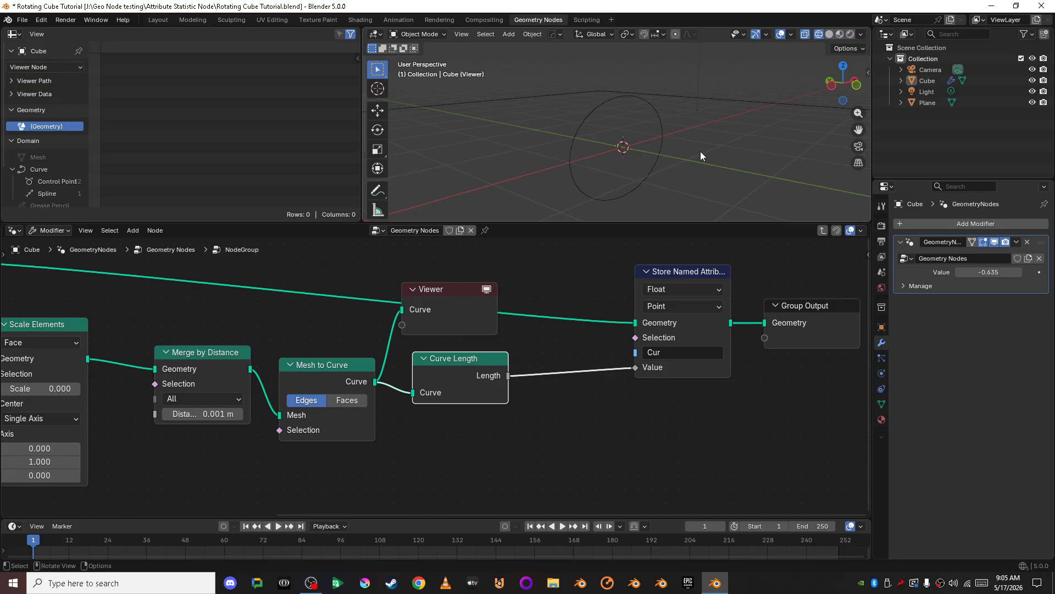
# Examine how the Curve Length output feeds the Store Named Attribute node under the name Cur
pyautogui.click(612, 395)
pyautogui.scroll(-6, 612, 401)
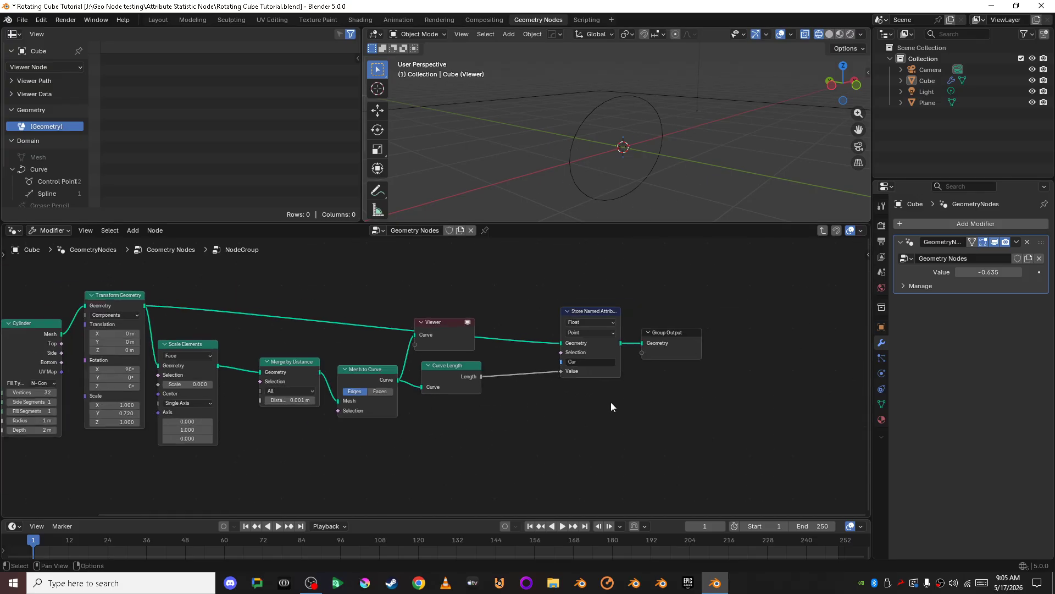
pyautogui.scroll(5, 608, 411)
pyautogui.keyDown('shift'); pyautogui.moveTo(665, 410); pyautogui.dragTo(463, 426, button='middle'); pyautogui.keyUp('shift')
pyautogui.scroll(2, 467, 421)
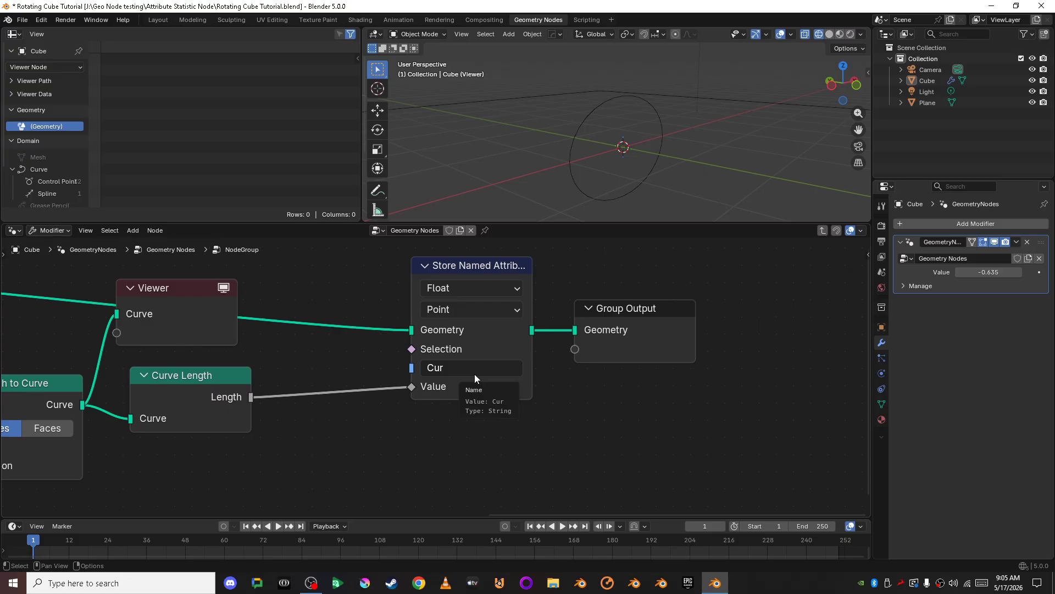
pyautogui.scroll(-2, 612, 425)
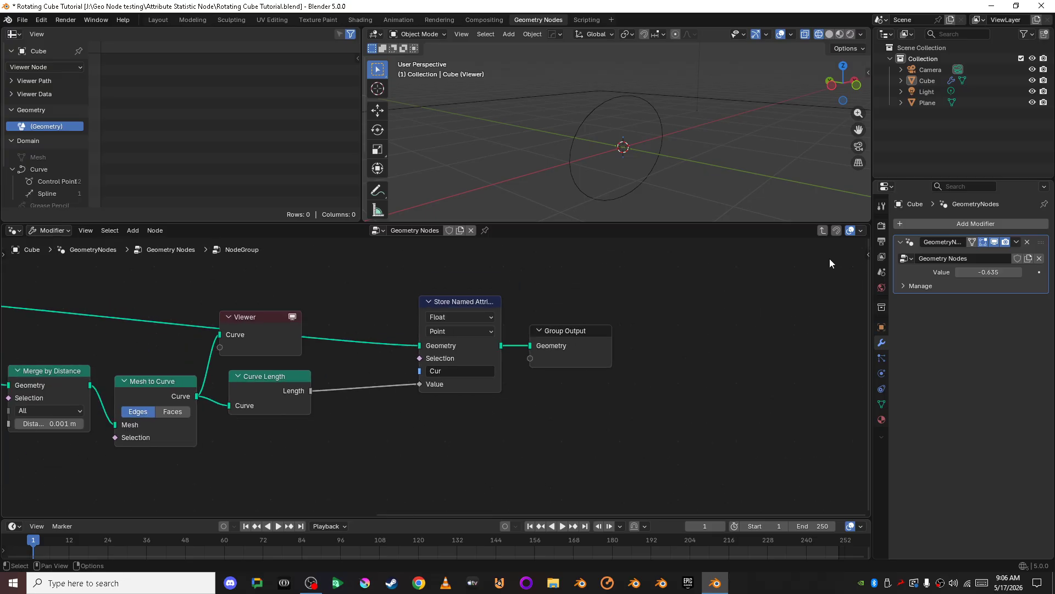
# Leave the cylinder's node group and open NodeGroup.001 to examine the inputs of its Multiply node
pyautogui.click(822, 231)
pyautogui.scroll(-2, 562, 427)
pyautogui.moveTo(739, 448); pyautogui.dragTo(141, 325, button='middle')
pyautogui.scroll(4, 220, 341)
pyautogui.moveTo(378, 405); pyautogui.dragTo(348, 411, button='middle')
pyautogui.scroll(4, 349, 412)
pyautogui.scroll(-2, 440, 374)
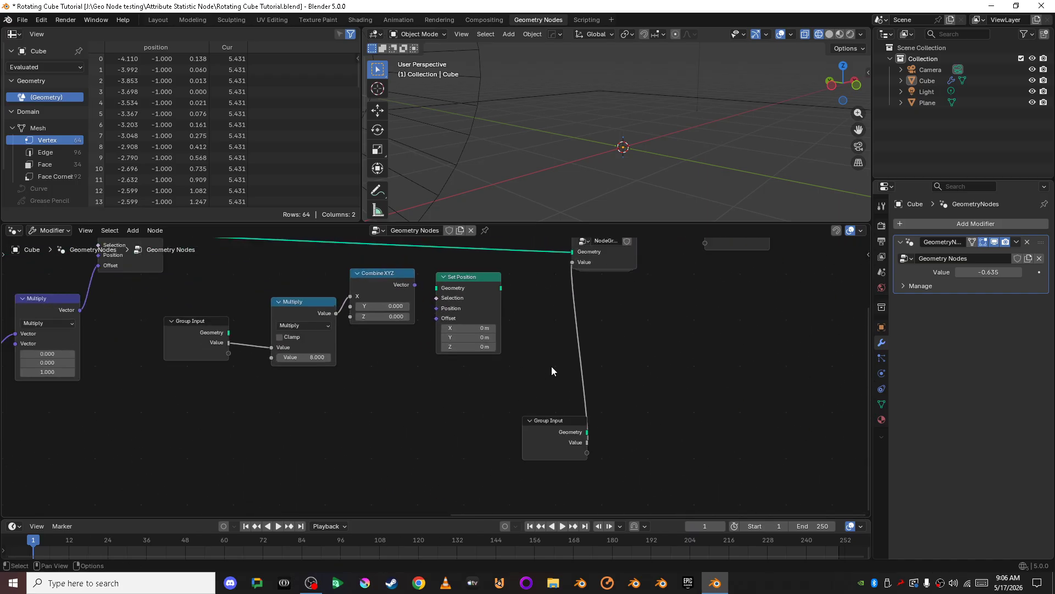
pyautogui.moveTo(467, 372); pyautogui.dragTo(393, 452, button='middle')
pyautogui.press('Tab')
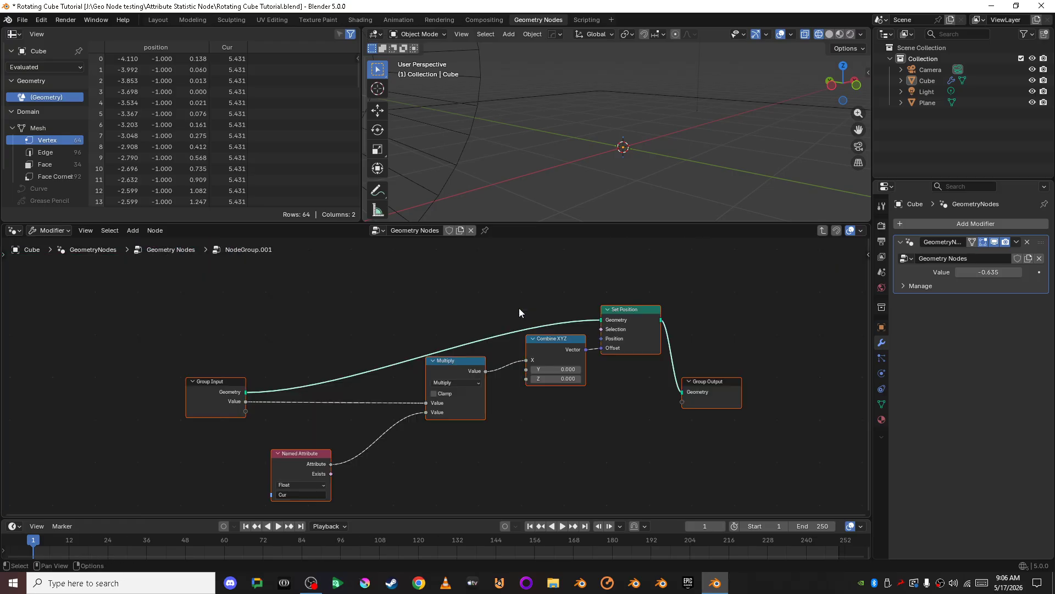
pyautogui.scroll(3, 583, 429)
pyautogui.moveTo(551, 446); pyautogui.dragTo(577, 402, button='middle')
pyautogui.scroll(2, 578, 402)
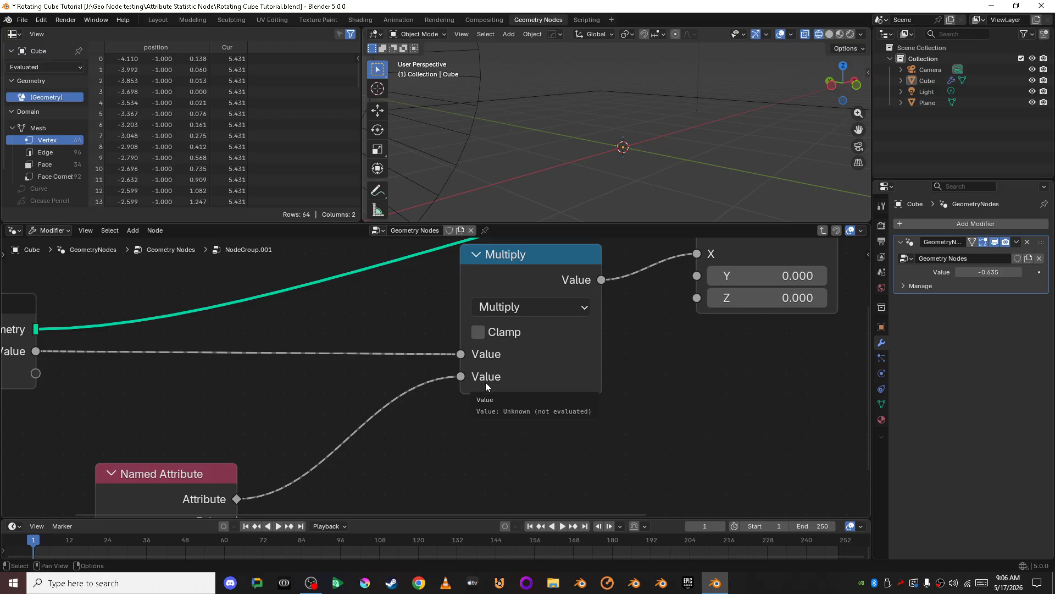
pyautogui.scroll(-2, 514, 385)
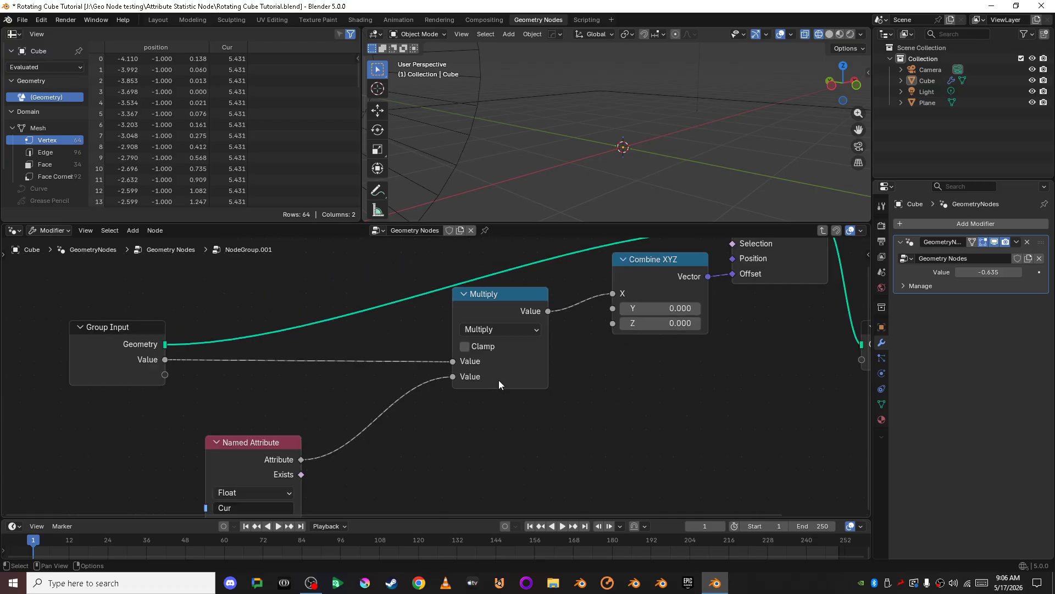
# Return to the parent tree to check the original Multiply node's fixed value, and reopen NodeGroup.001
pyautogui.click(827, 230)
pyautogui.scroll(1, 446, 390)
pyautogui.keyDown('shift'); pyautogui.moveTo(450, 424); pyautogui.dragTo(582, 474, button='middle'); pyautogui.keyUp('shift')
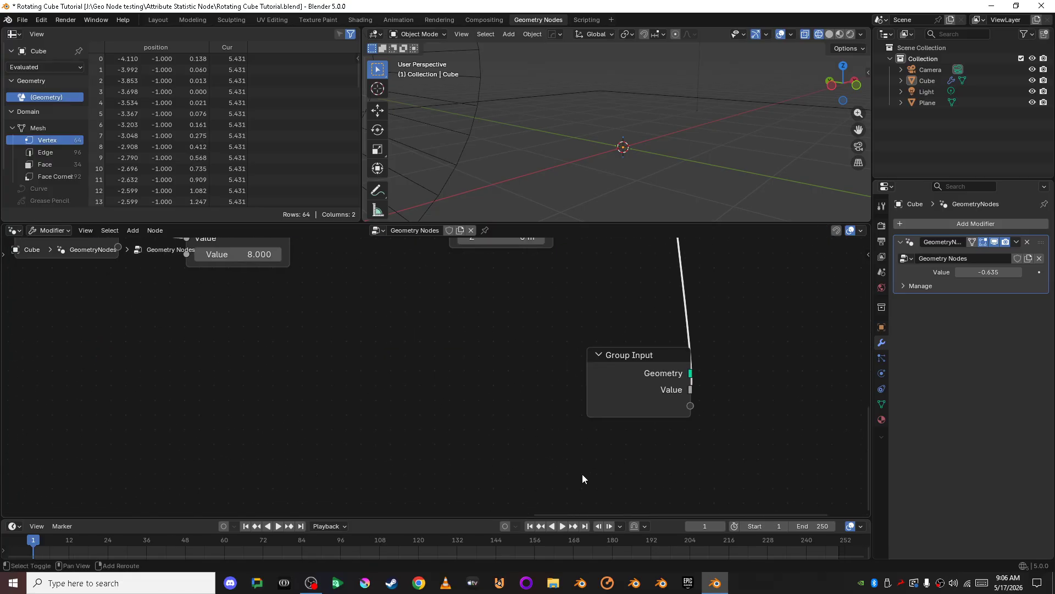
pyautogui.scroll(-2, 480, 373)
pyautogui.keyDown('shift'); pyautogui.moveTo(480, 376); pyautogui.dragTo(614, 519, button='middle'); pyautogui.keyUp('shift')
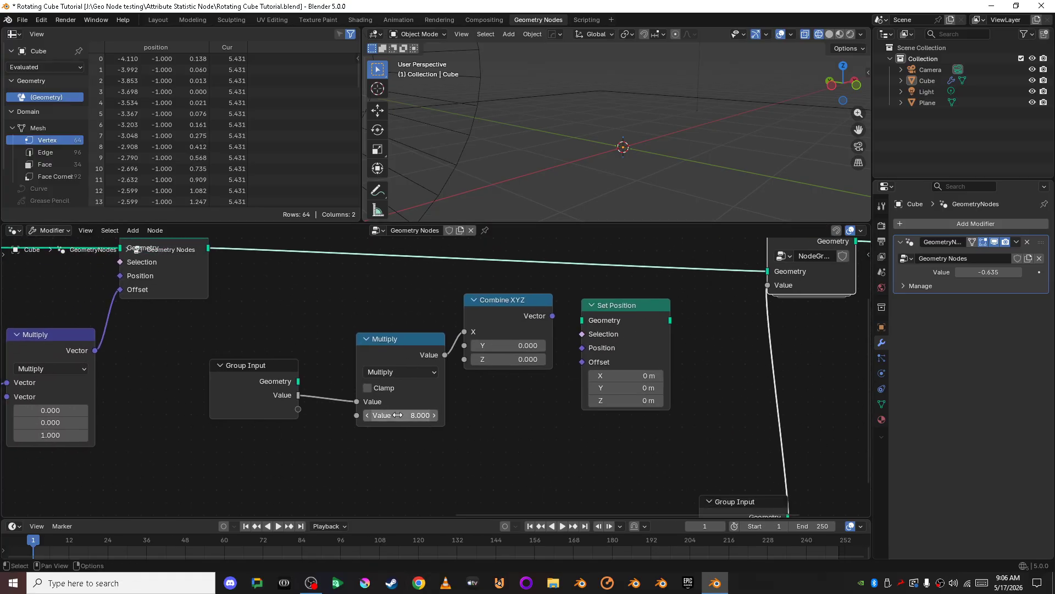
pyautogui.press('Tab')
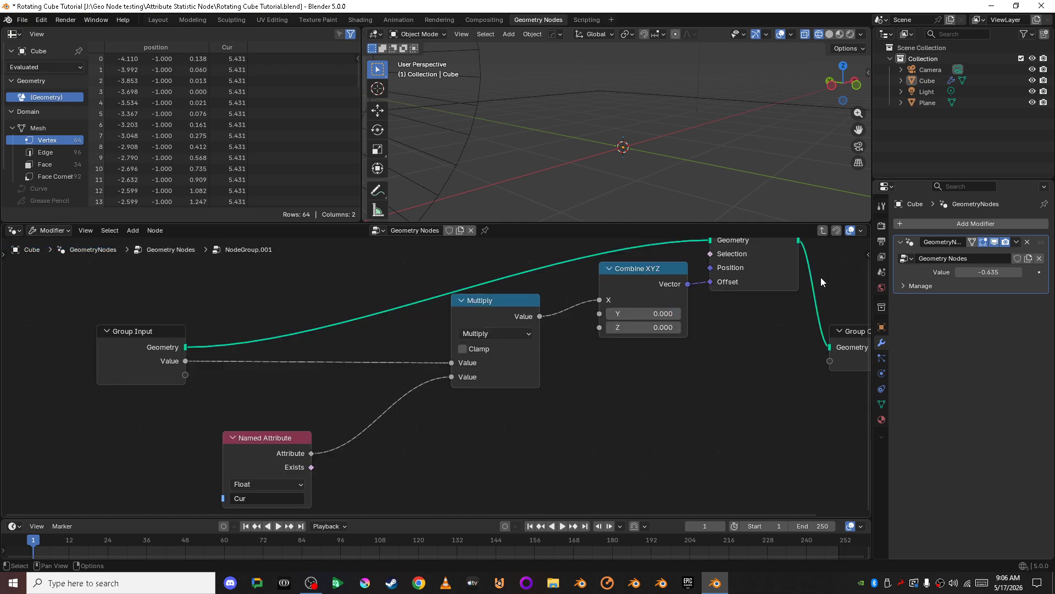
# Move the Cur Named Attribute node closer to the Multiply node and leave the group
pyautogui.scroll(3, 609, 407)
pyautogui.keyDown('shift'); pyautogui.moveTo(411, 365); pyautogui.dragTo(476, 306, button='middle'); pyautogui.keyUp('shift')
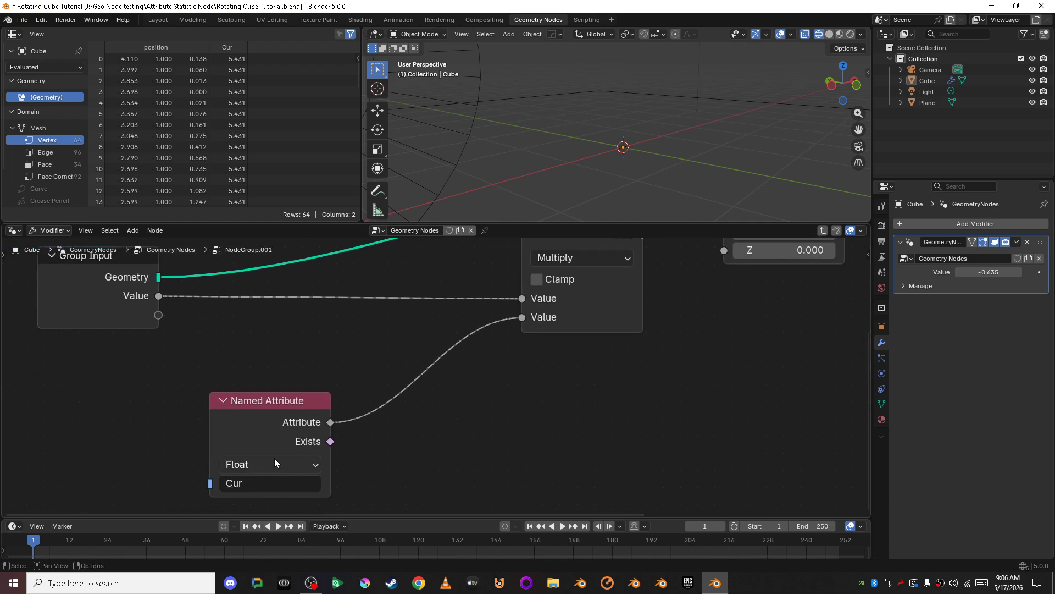
pyautogui.moveTo(276, 410); pyautogui.dragTo(393, 346)
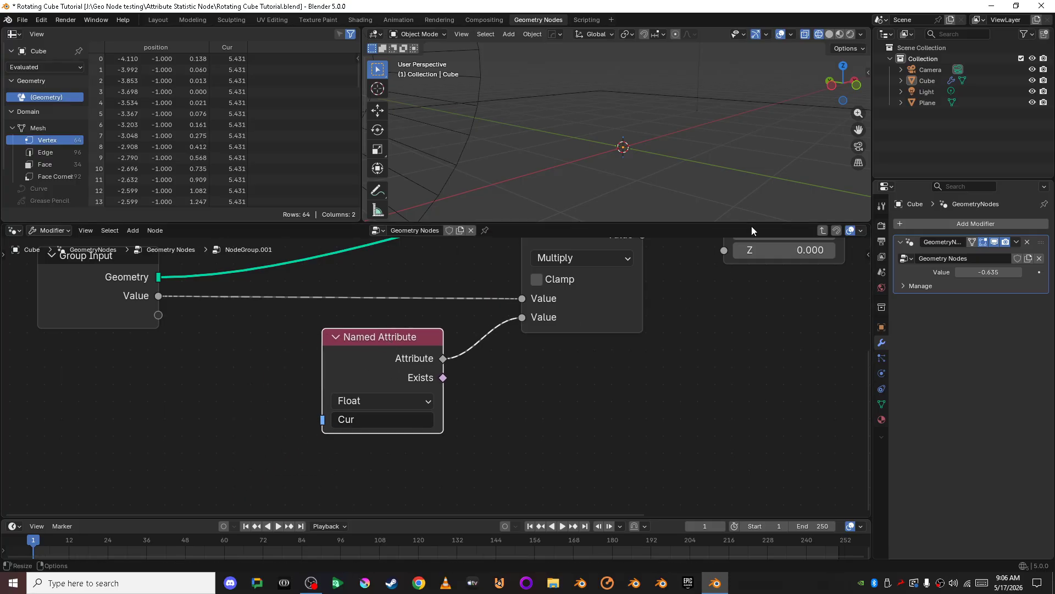
pyautogui.scroll(-2, 707, 339)
pyautogui.click(823, 229)
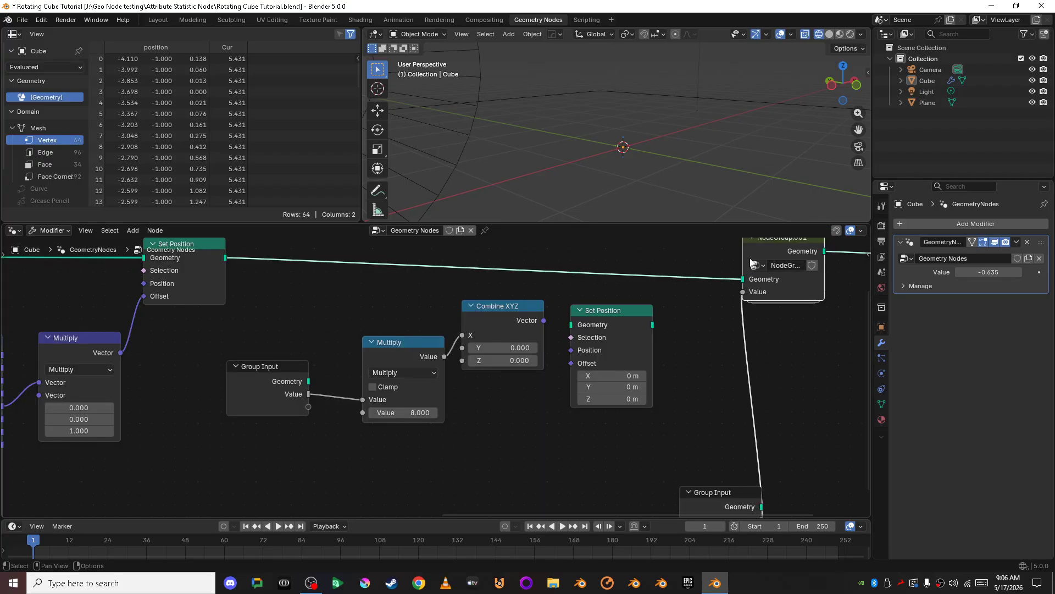
# Switch the viewport from wireframe to solid shading and set the modifier's Value to -0.364
pyautogui.hotkey('shift', 'z')
pyautogui.moveTo(618, 134); pyautogui.dragTo(626, 182, button='middle')
pyautogui.moveTo(1000, 272)
pyautogui.mouseDown()
pyautogui.moveTo(979, 272)
pyautogui.moveTo(1015, 272)
pyautogui.moveTo(989, 272)
pyautogui.mouseUp()
# Open the cylinder's NodeGroup, which feeds the Transform Geometry node, for editing
pyautogui.scroll(-3, 290, 328)
pyautogui.keyDown('shift'); pyautogui.moveTo(290, 328); pyautogui.dragTo(656, 309, button='middle'); pyautogui.keyUp('shift')
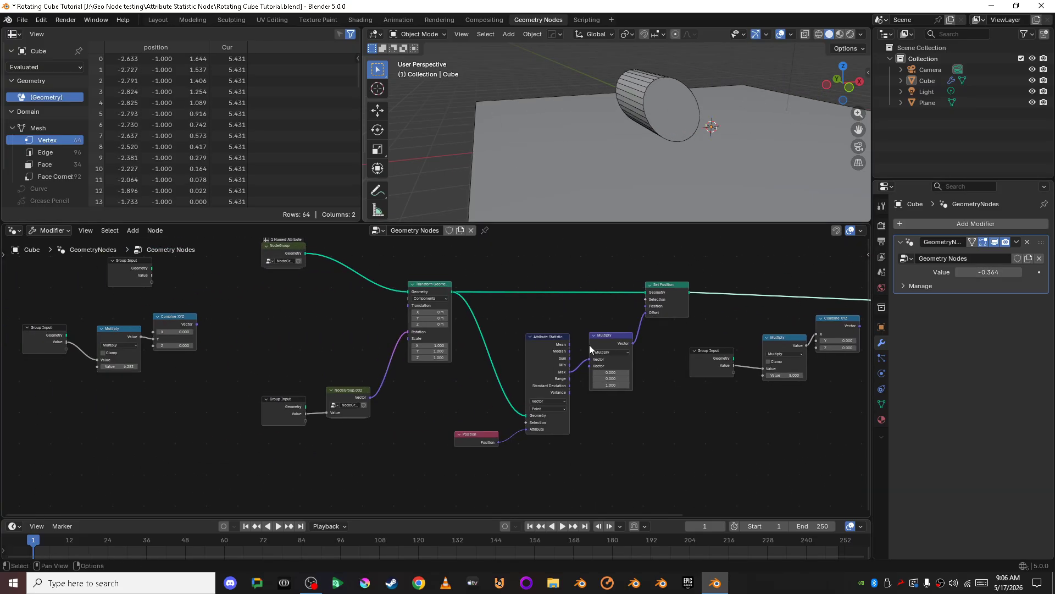
pyautogui.scroll(4, 467, 369)
pyautogui.keyDown('shift'); pyautogui.moveTo(328, 356); pyautogui.dragTo(362, 412, button='middle'); pyautogui.keyUp('shift')
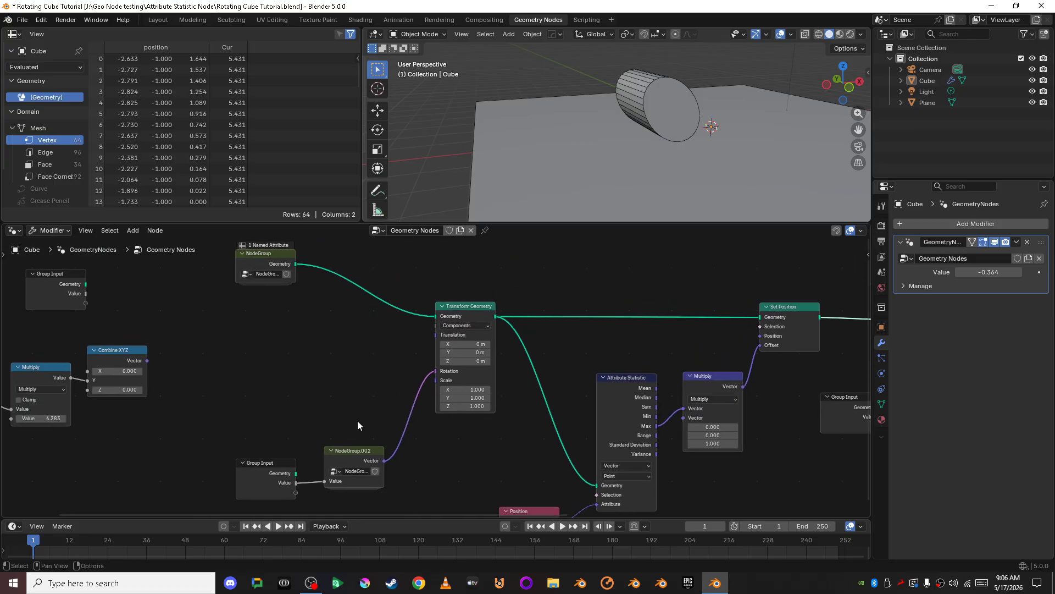
pyautogui.scroll(3, 377, 389)
pyautogui.click(294, 333)
pyautogui.press('Tab')
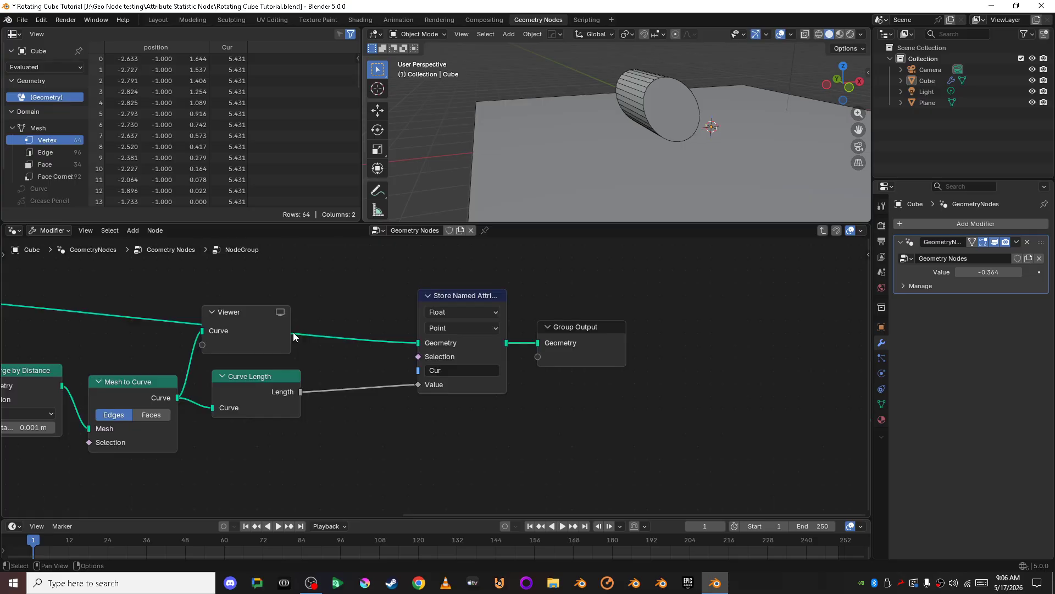
# Flatten the cylinder by setting the Y scale of its Transform Geometry node to 0.170
pyautogui.scroll(-6, 384, 405)
pyautogui.keyDown('shift'); pyautogui.moveTo(264, 425); pyautogui.dragTo(689, 418, button='middle'); pyautogui.keyUp('shift')
pyautogui.scroll(4, 632, 446)
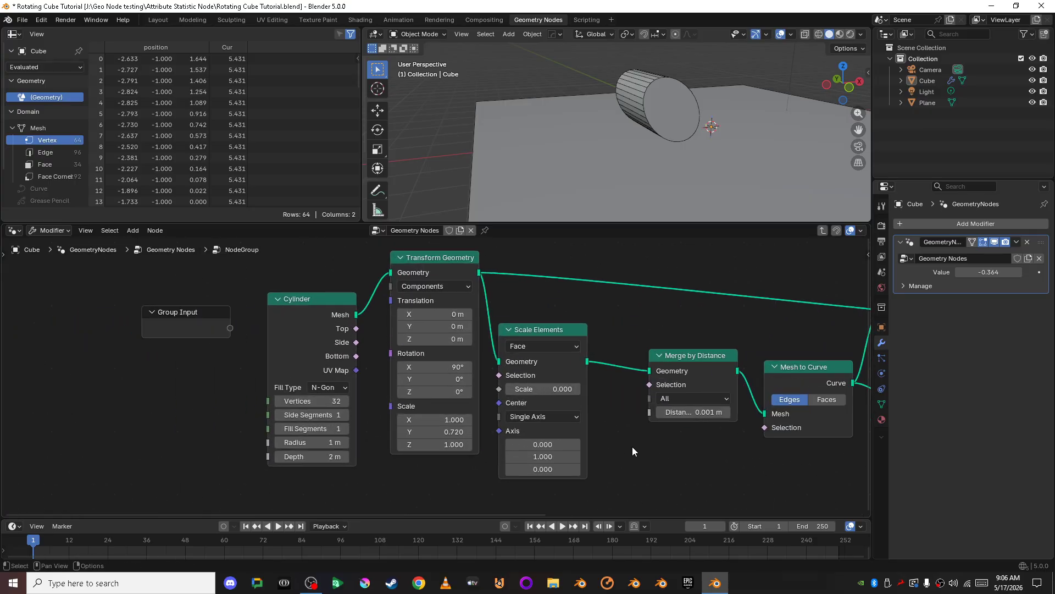
pyautogui.scroll(2, 672, 154)
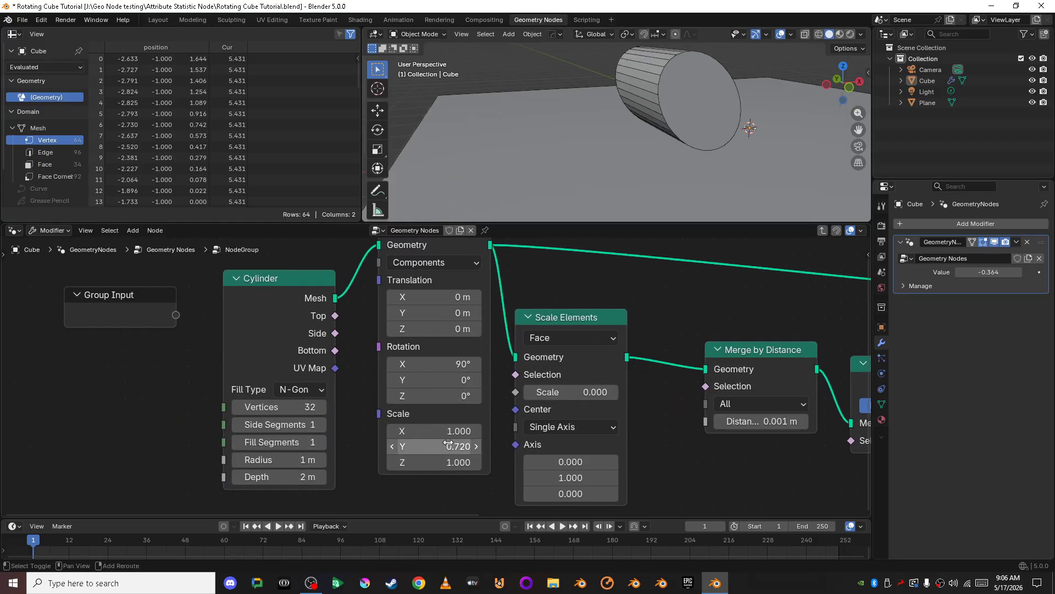
pyautogui.moveTo(431, 447); pyautogui.dragTo(370, 446)
# Roll the flattened cylinder by setting the modifier's Value to -0.876, and view it from the front
pyautogui.moveTo(779, 168); pyautogui.dragTo(759, 165, button='middle')
pyautogui.moveTo(989, 273); pyautogui.dragTo(959, 272)
pyautogui.click(846, 88)
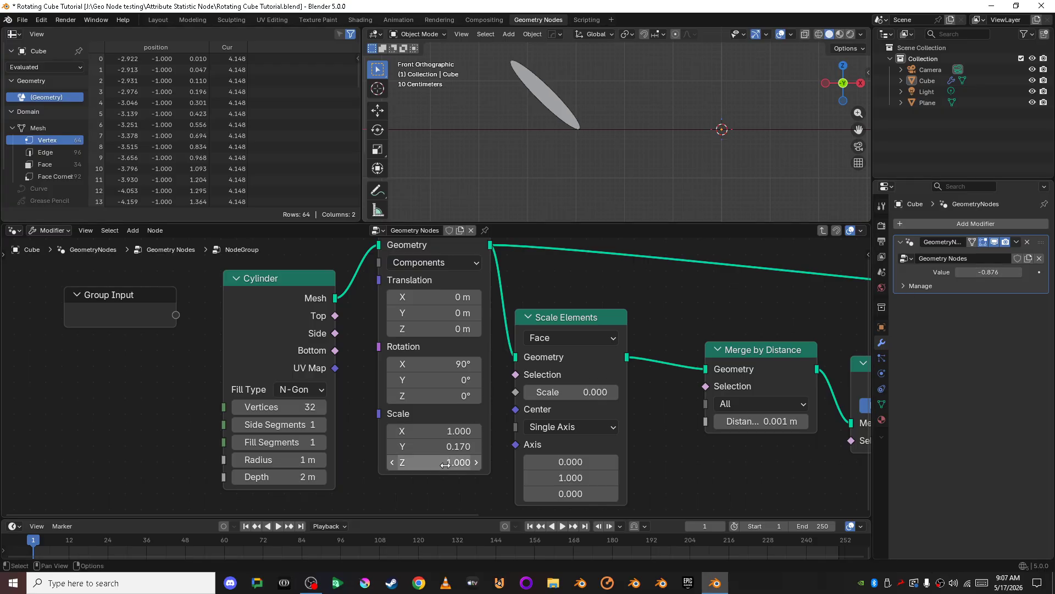
# Set the Transform Geometry node's Y scale to 0.740 and the modifier's Value to 0.011
pyautogui.moveTo(434, 447); pyautogui.dragTo(480, 446)
pyautogui.moveTo(989, 272); pyautogui.dragTo(1039, 272)
pyautogui.keyDown('shift'); pyautogui.moveTo(560, 82); pyautogui.dragTo(486, 119, button='middle'); pyautogui.keyUp('shift')
pyautogui.scroll(1, 487, 120)
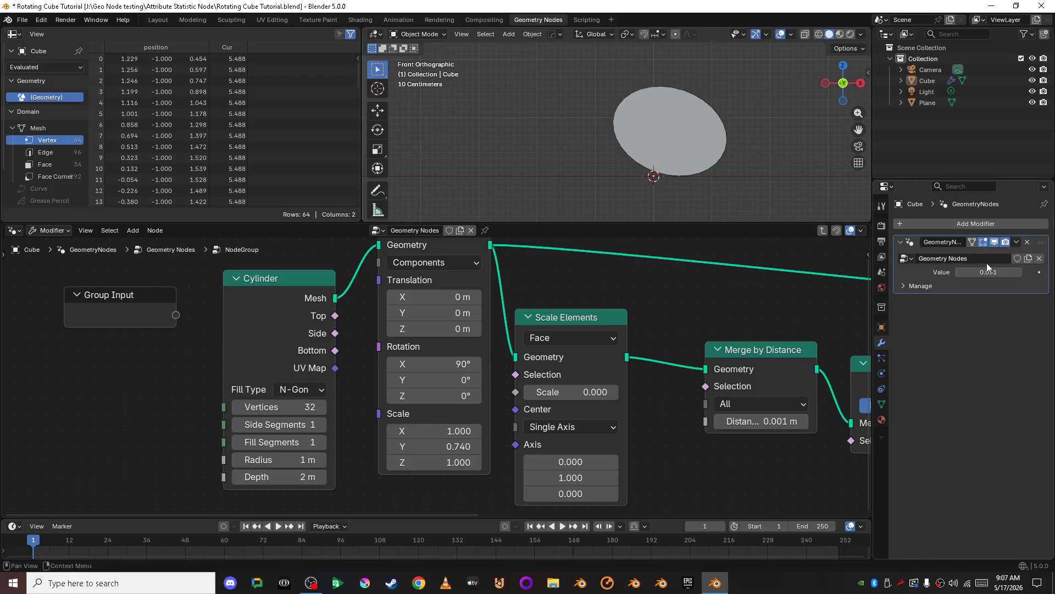
pyautogui.moveTo(1004, 274)
pyautogui.mouseDown()
pyautogui.moveTo(975, 274)
pyautogui.moveTo(1001, 274)
pyautogui.mouseUp()
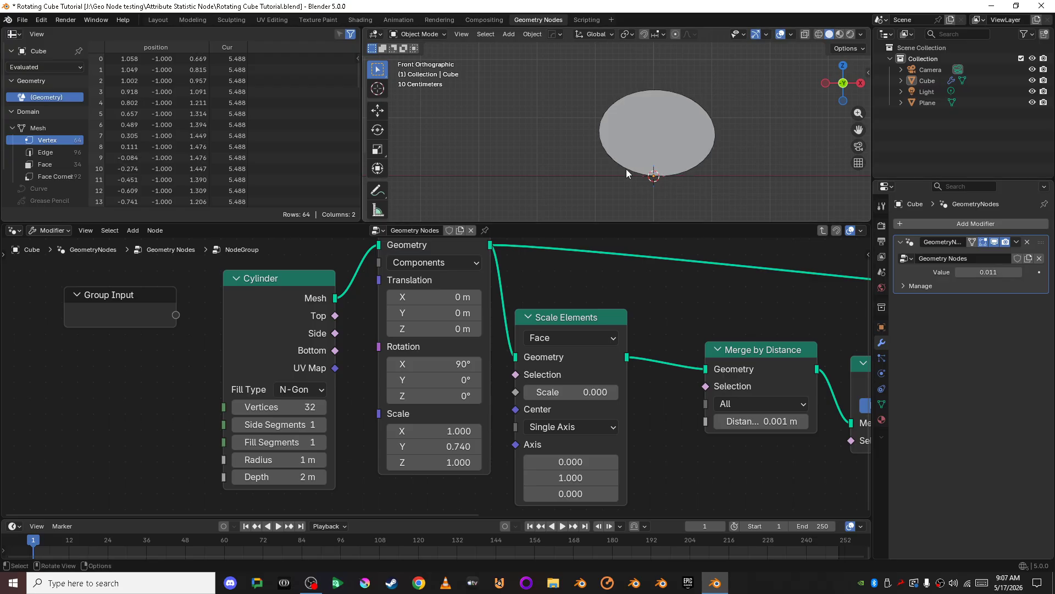